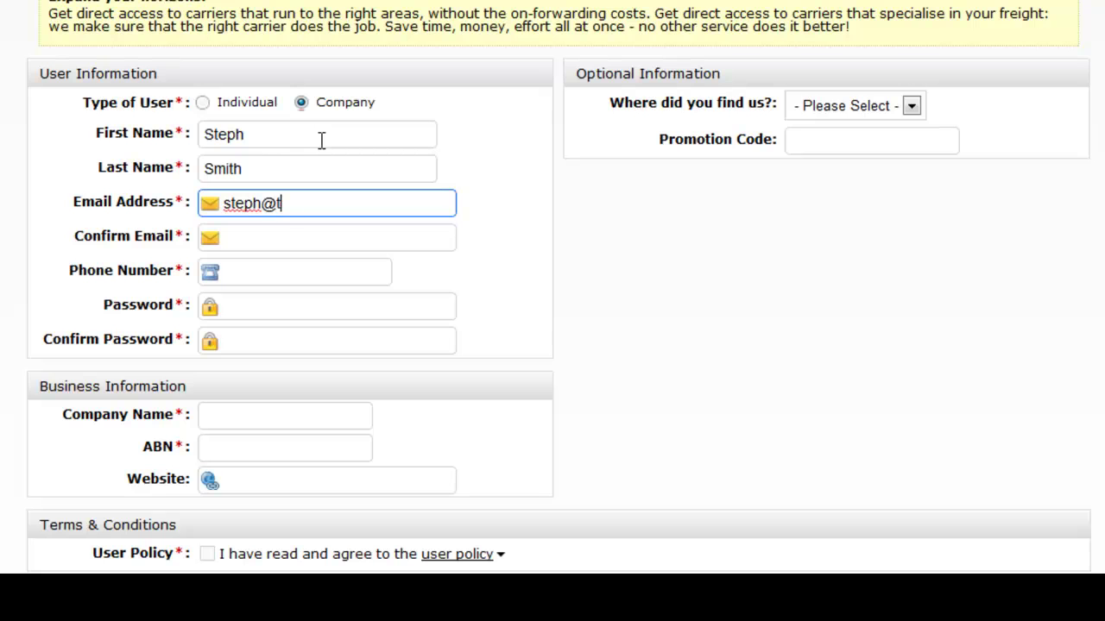
Confirm the user's e-mail address, enter the phone number, and enter the password twice
{"action": "key", "text": "Tab"}
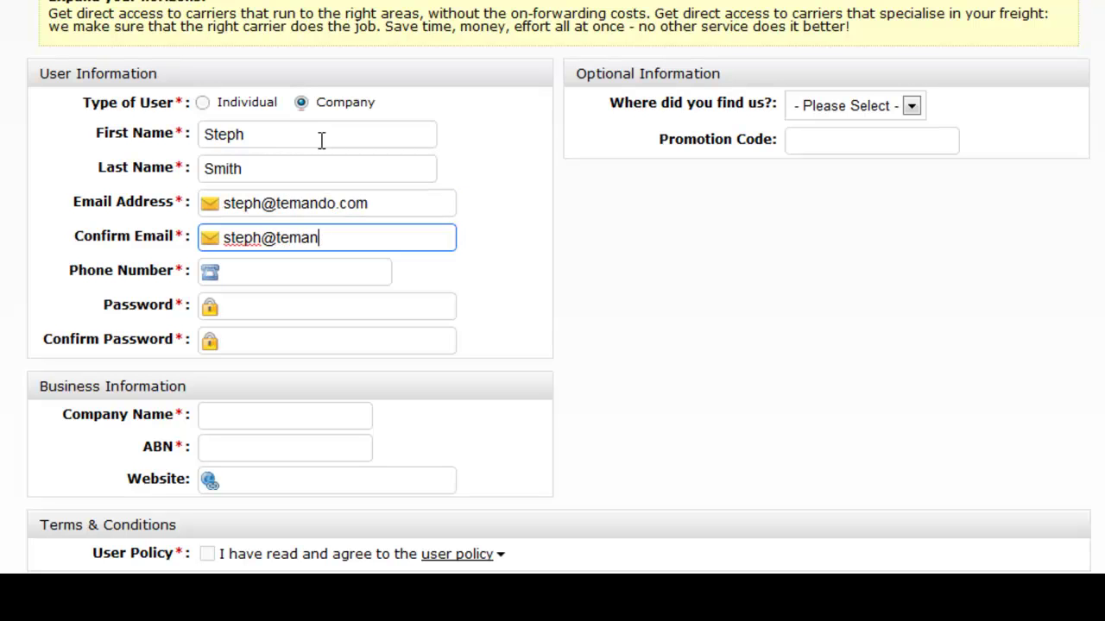
{"action": "key", "text": "Tab"}
{"action": "type", "text": "54677898"}
{"action": "key", "text": "Tab"}
{"action": "type", "text": "password"}
{"action": "key", "text": "Tab"}
{"action": "type", "text": "password"}
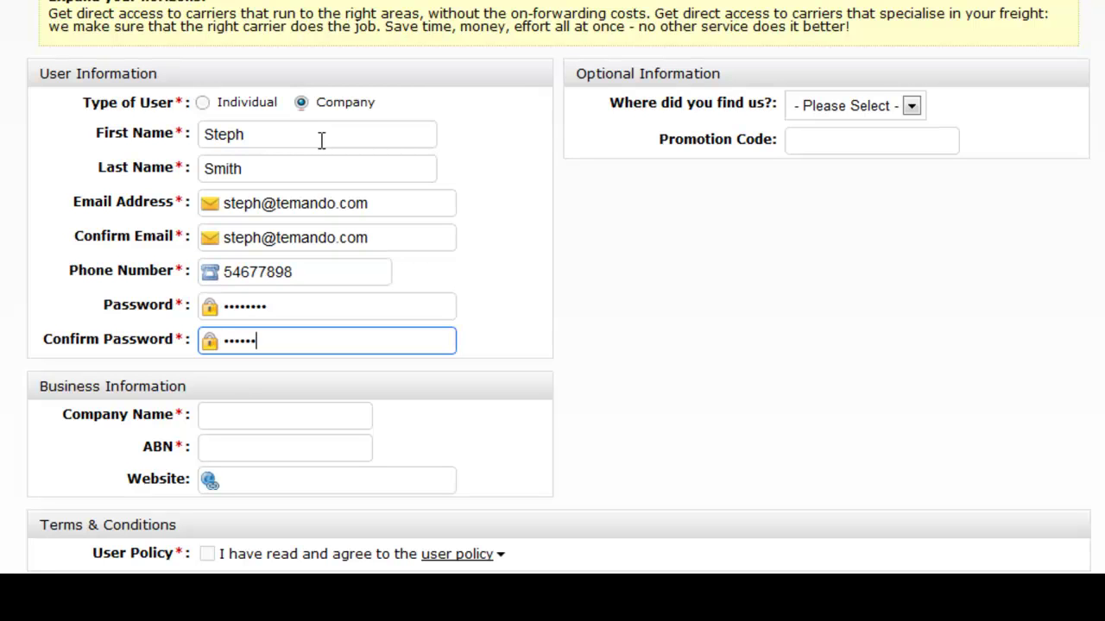
{"action": "left_click", "coordinate": [284, 418]}
{"action": "type", "text": "T"}
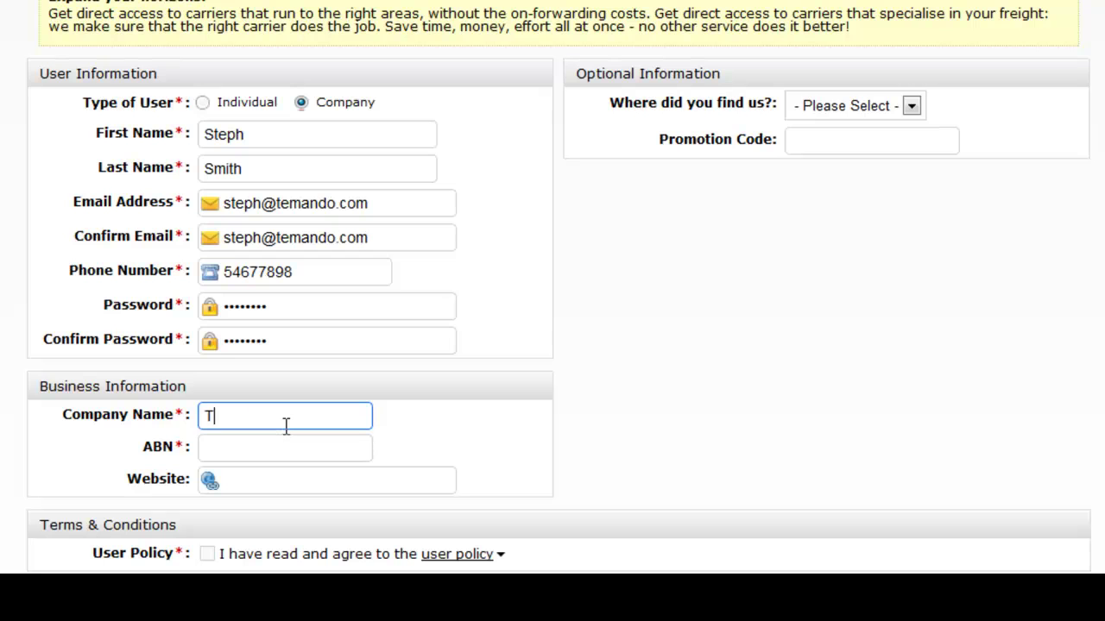
{"action": "type", "text": "emando"}
{"action": "left_click", "coordinate": [290, 450]}
{"action": "left_click", "coordinate": [291, 481]}
{"action": "type", "text": "www.temando.com"}
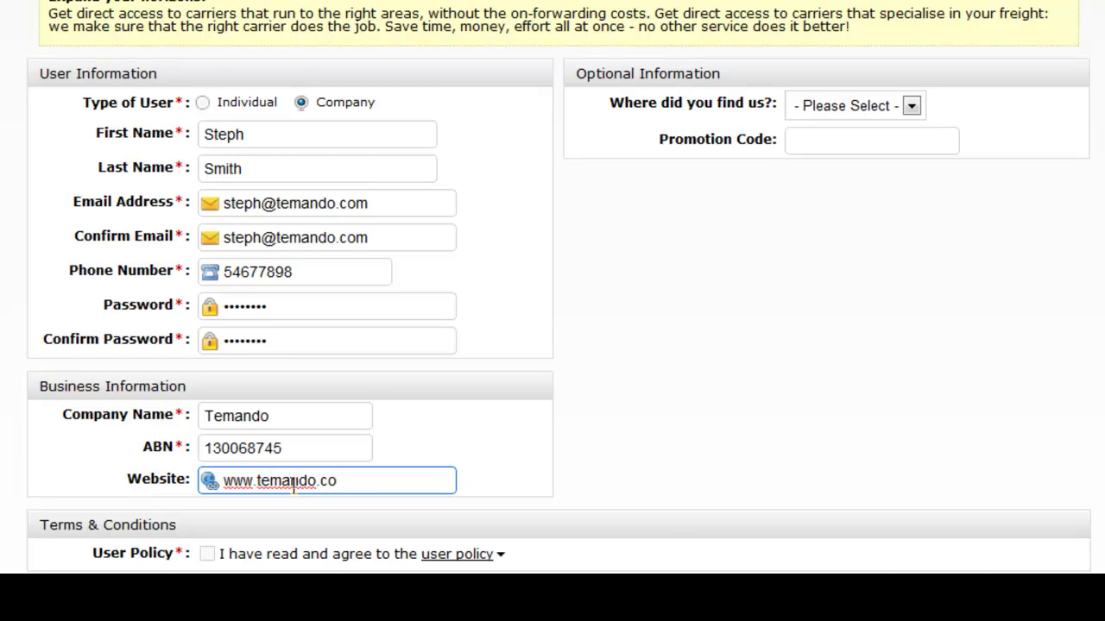
{"action": "left_click", "coordinate": [831, 450]}
{"action": "scroll", "coordinate": [851, 440], "scroll_direction": "down", "scroll_amount": 1}
Choose Google as the referral source, accept the User Policy, and complete registration
{"action": "left_click", "coordinate": [902, 3]}
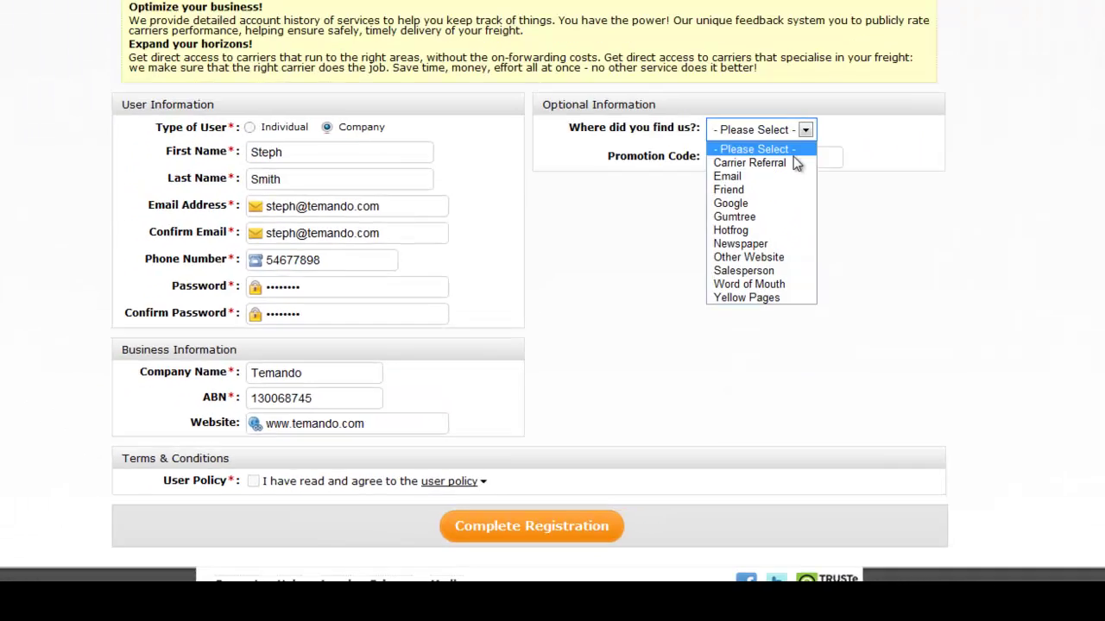
{"action": "left_click", "coordinate": [852, 87]}
{"action": "scroll", "coordinate": [454, 444], "scroll_direction": "down", "scroll_amount": 1}
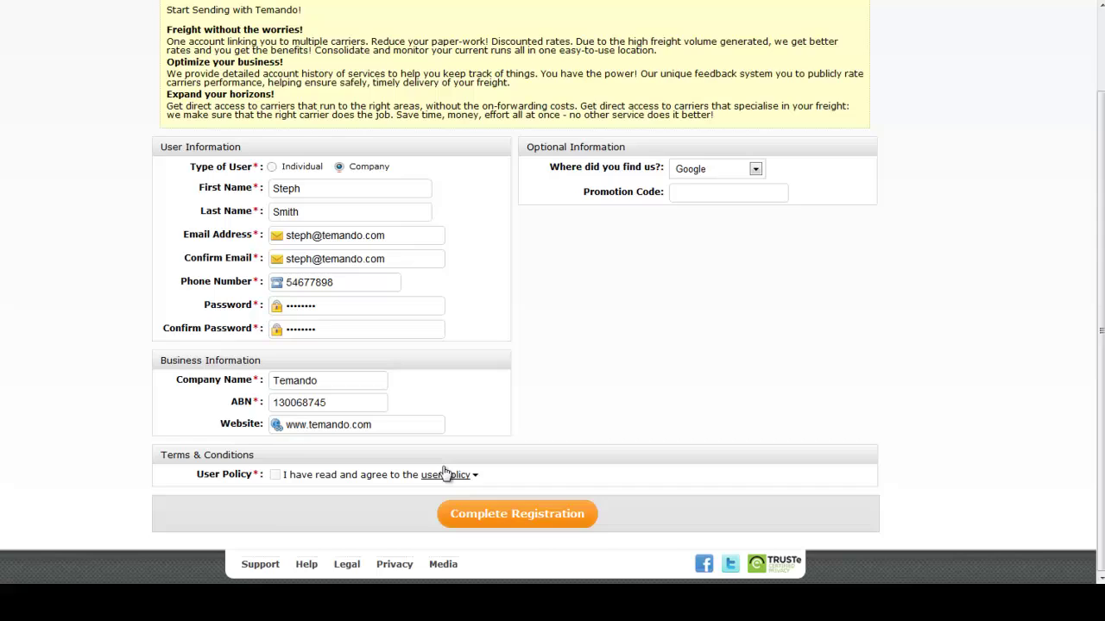
{"action": "left_click", "coordinate": [444, 474]}
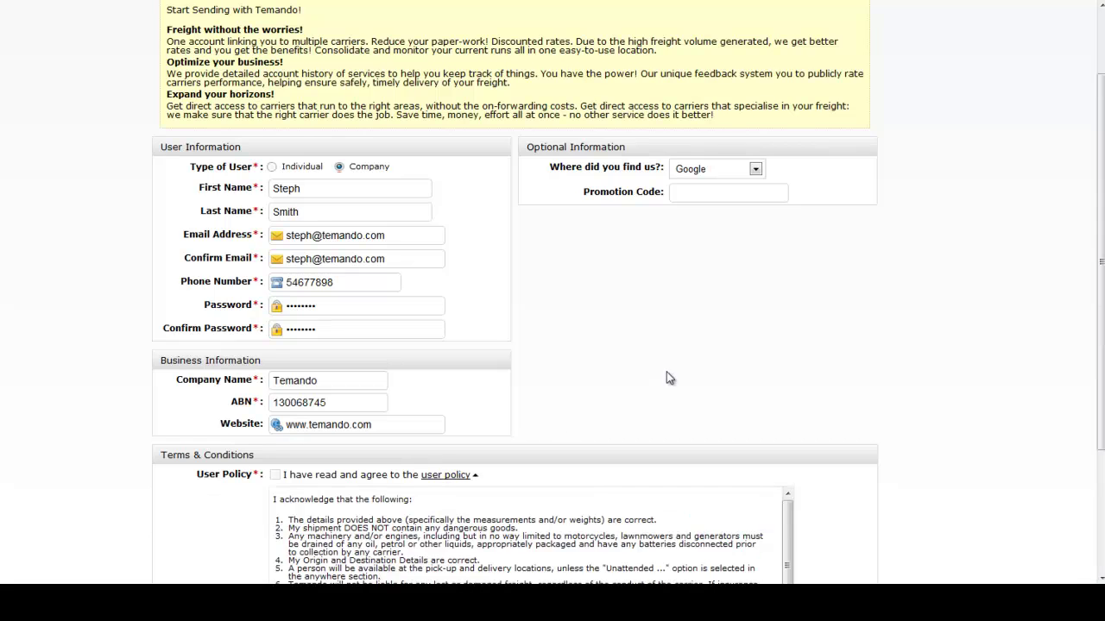
{"action": "scroll", "coordinate": [661, 387], "scroll_direction": "down", "scroll_amount": 3}
{"action": "scroll", "coordinate": [792, 432], "scroll_direction": "down", "scroll_amount": 3}
{"action": "left_click", "coordinate": [275, 328]}
{"action": "left_click", "coordinate": [492, 557]}
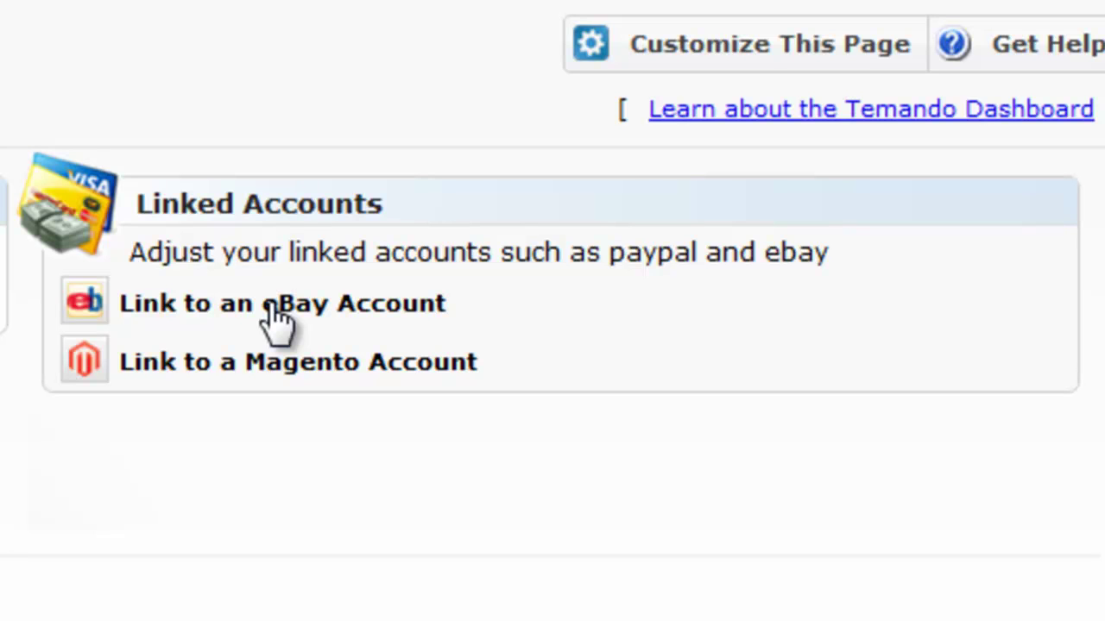
Link an eBay account of type EBay and create its token, entering the eBay password
{"action": "left_click", "coordinate": [83, 316]}
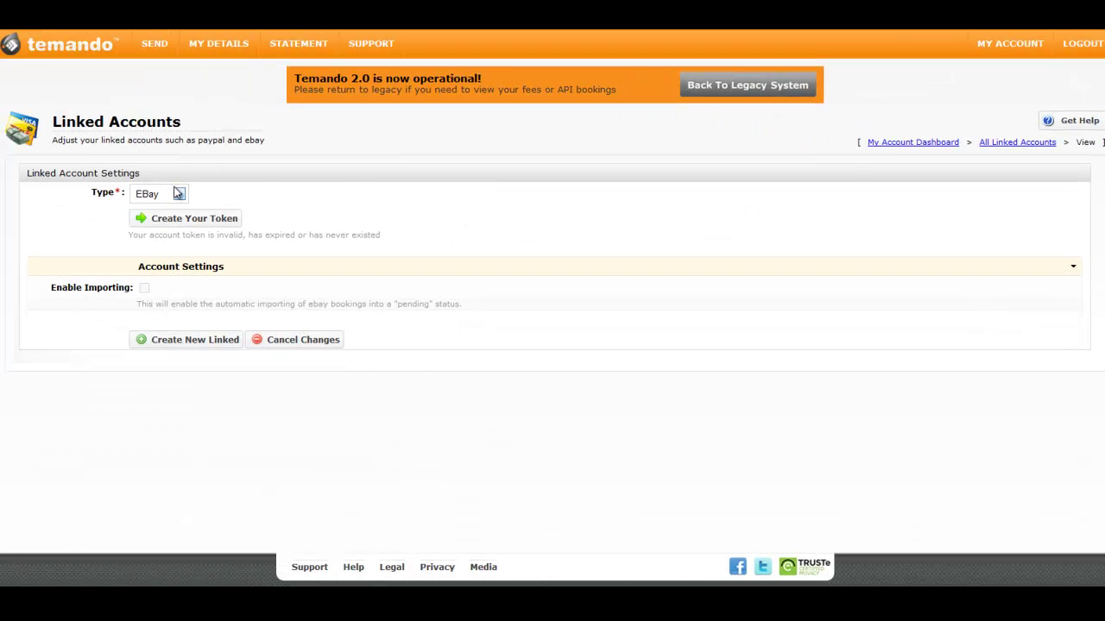
{"action": "left_click", "coordinate": [178, 194]}
{"action": "left_click", "coordinate": [169, 211]}
{"action": "left_click", "coordinate": [188, 221]}
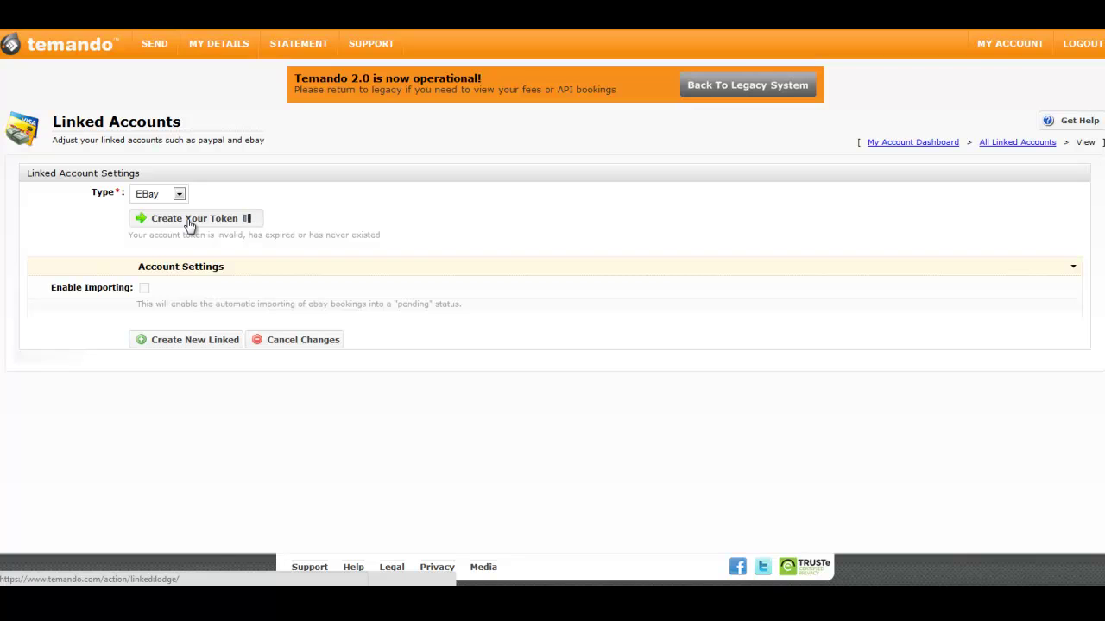
{"action": "left_click", "coordinate": [373, 242]}
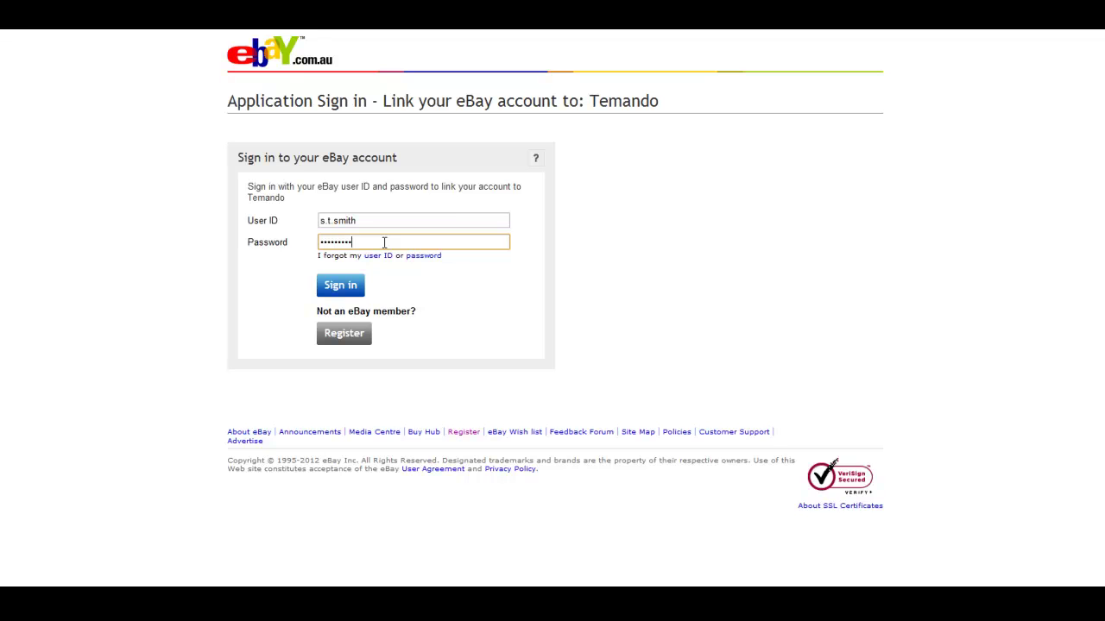
Sign in to eBay, review Temando's privacy policy, and grant access to update the token
{"action": "left_click", "coordinate": [340, 292]}
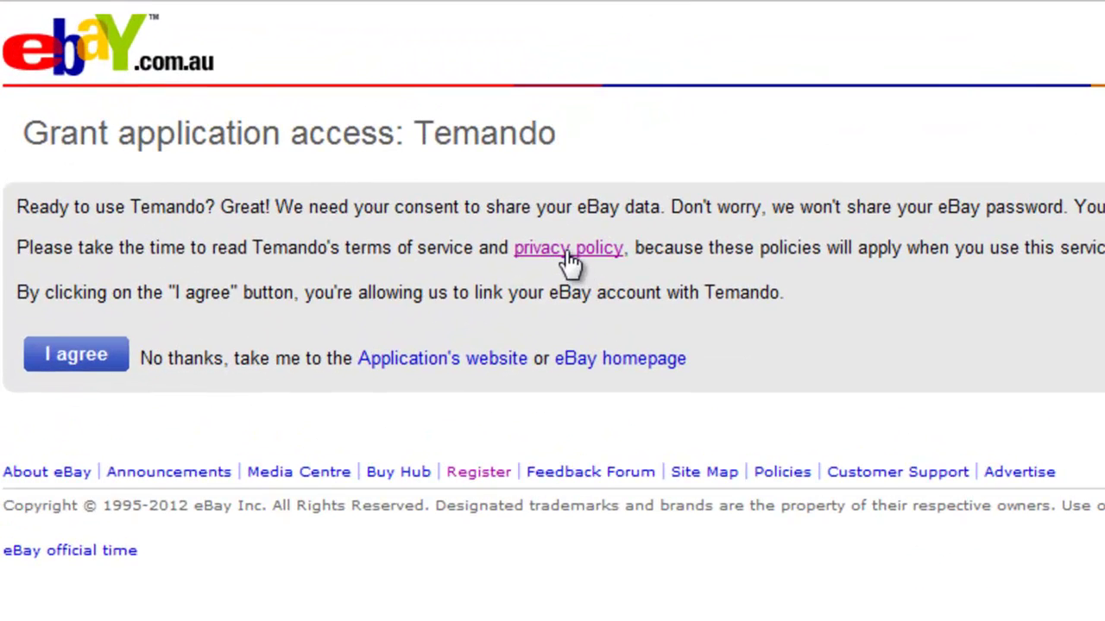
{"action": "left_click", "coordinate": [350, 195]}
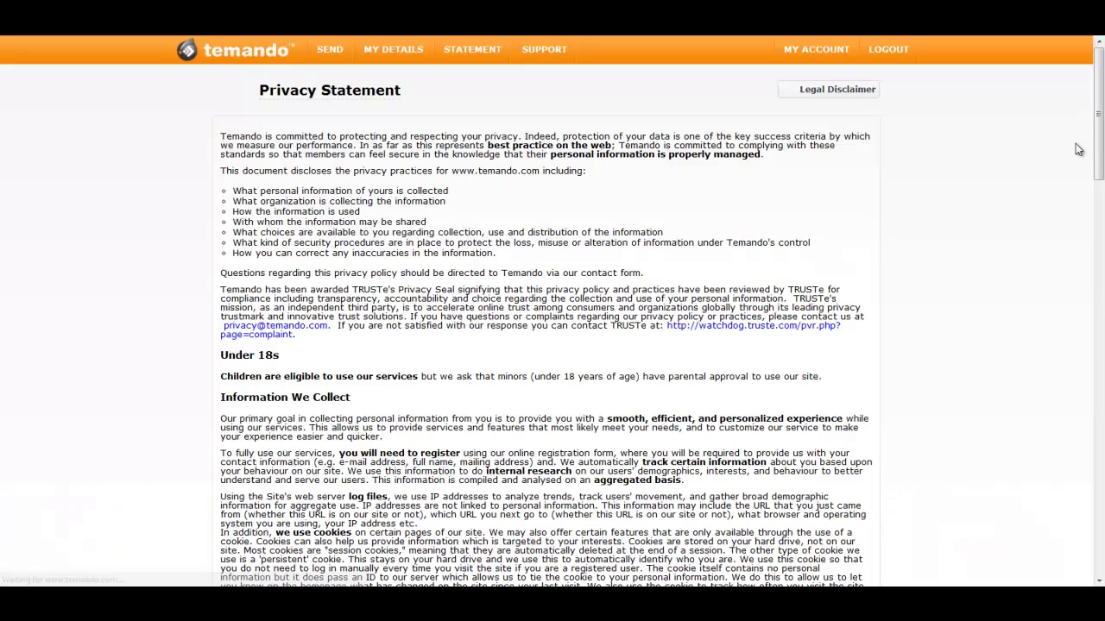
{"action": "left_click_drag", "start_coordinate": [1101, 133], "coordinate": [1096, 565]}
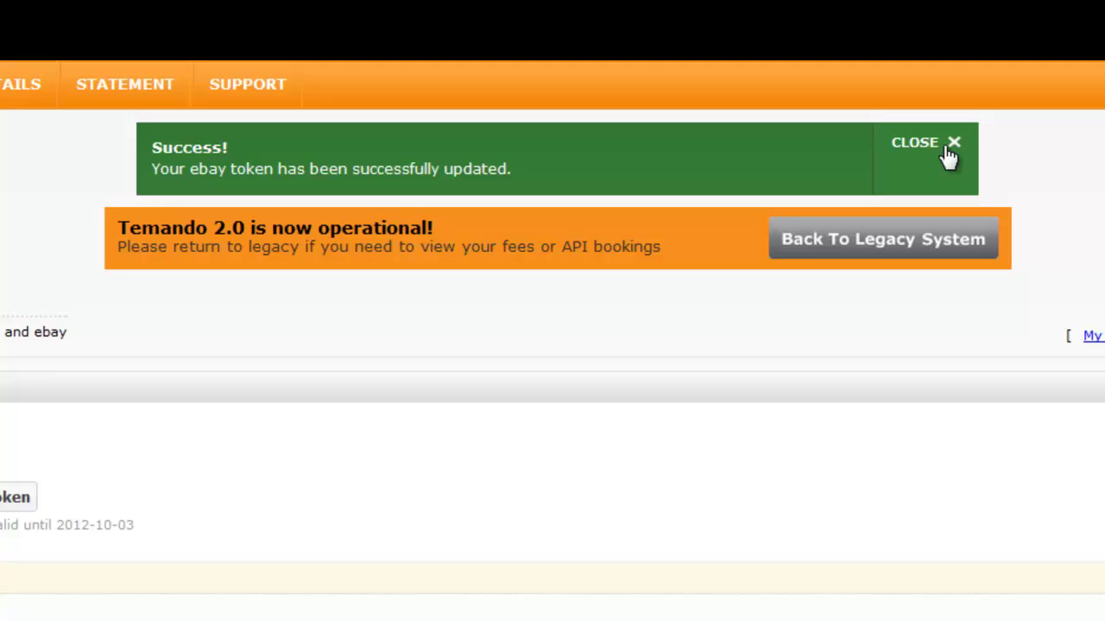
Start a new inventory item with reference 546890, description Samghur TV, and Carton packaging
{"action": "left_click", "coordinate": [992, 166]}
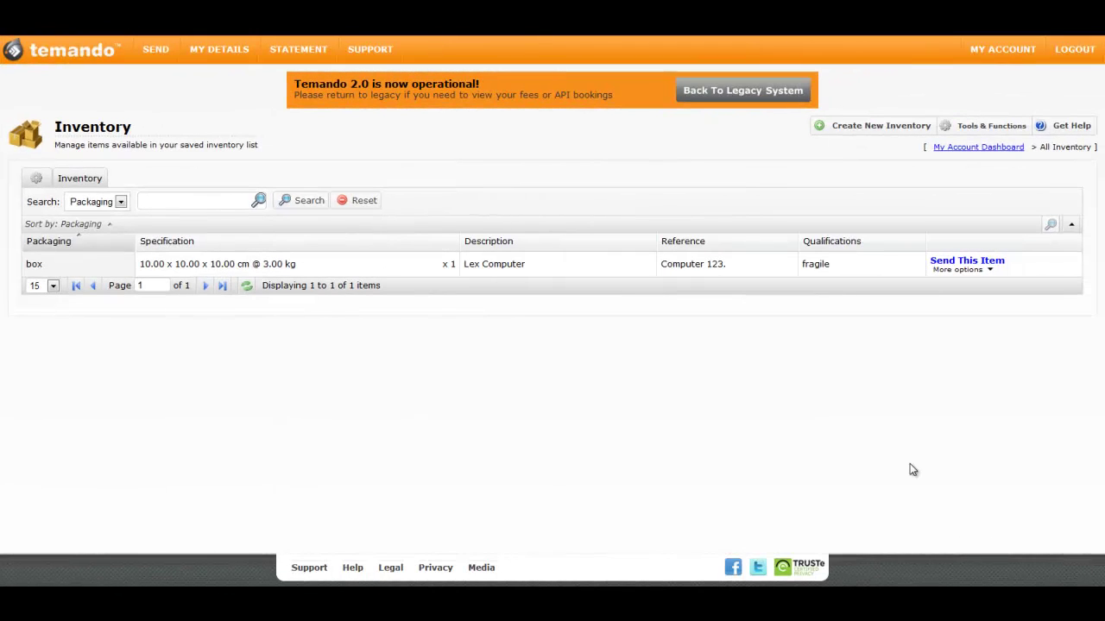
{"action": "left_click", "coordinate": [900, 129]}
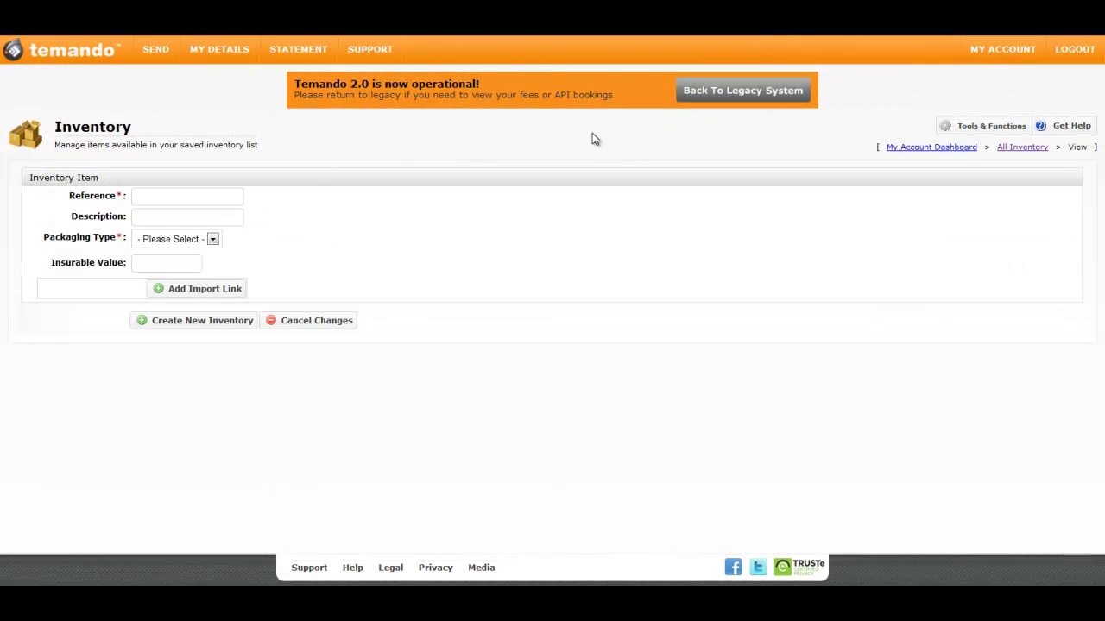
{"action": "left_click", "coordinate": [202, 192]}
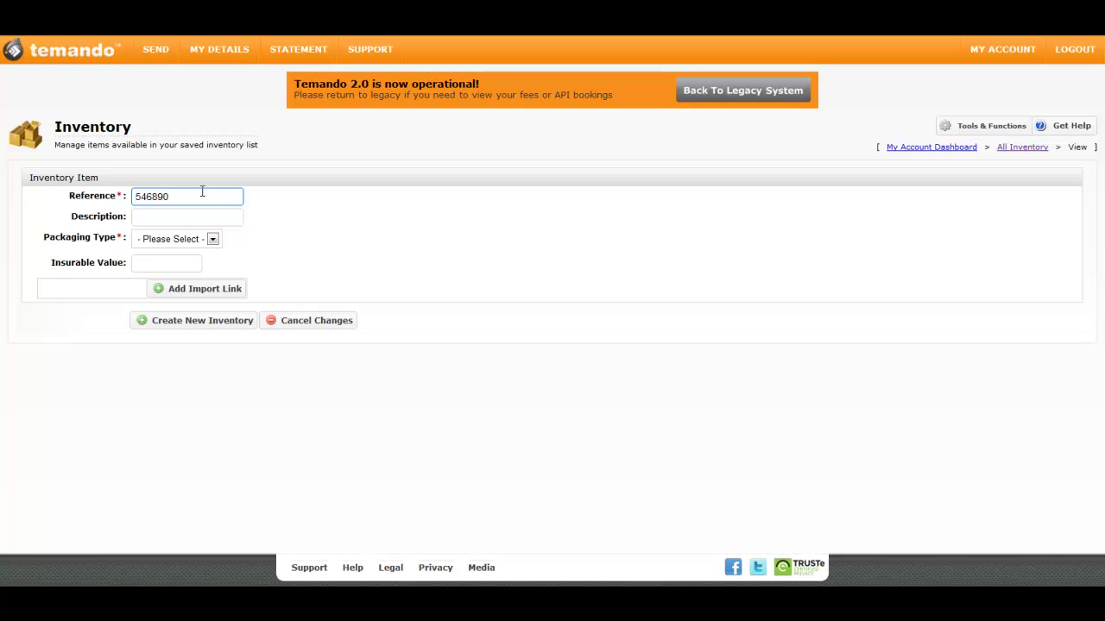
{"action": "left_click", "coordinate": [197, 218]}
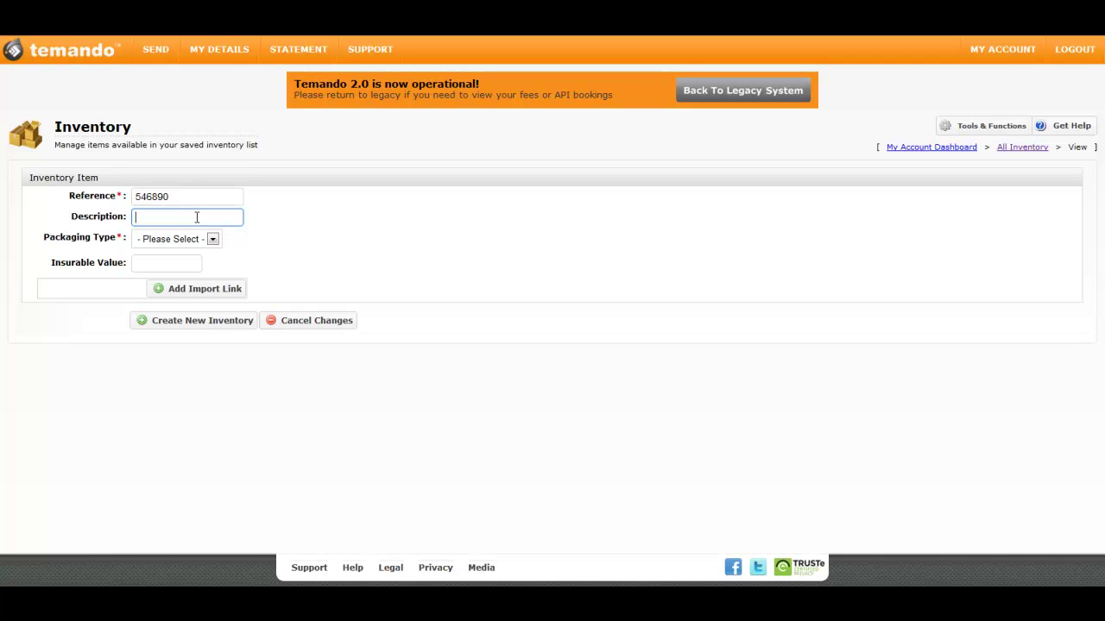
{"action": "type", "text": "Samghur TV"}
{"action": "left_click", "coordinate": [211, 241]}
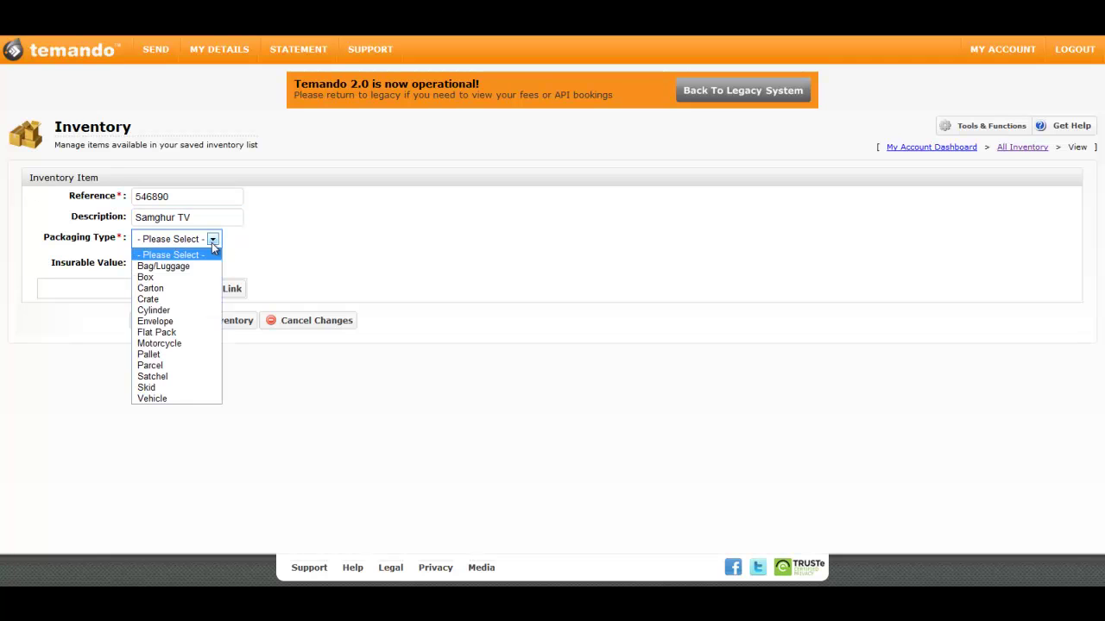
{"action": "left_click", "coordinate": [183, 288]}
Set dimensions 10×10×10 cm, weight 5 kg, insurable value 1000.00, and save the item
{"action": "left_click", "coordinate": [168, 277]}
{"action": "key", "text": "Tab"}
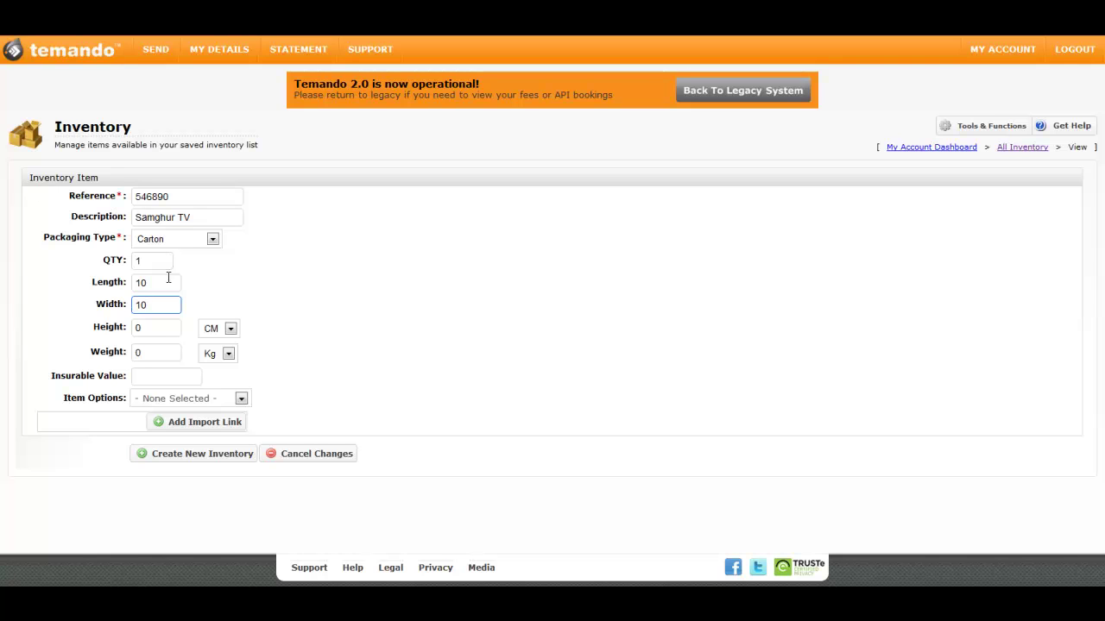
{"action": "left_click", "coordinate": [137, 329]}
{"action": "key", "text": "Tab"}
{"action": "left_click", "coordinate": [301, 338]}
{"action": "left_click", "coordinate": [228, 354]}
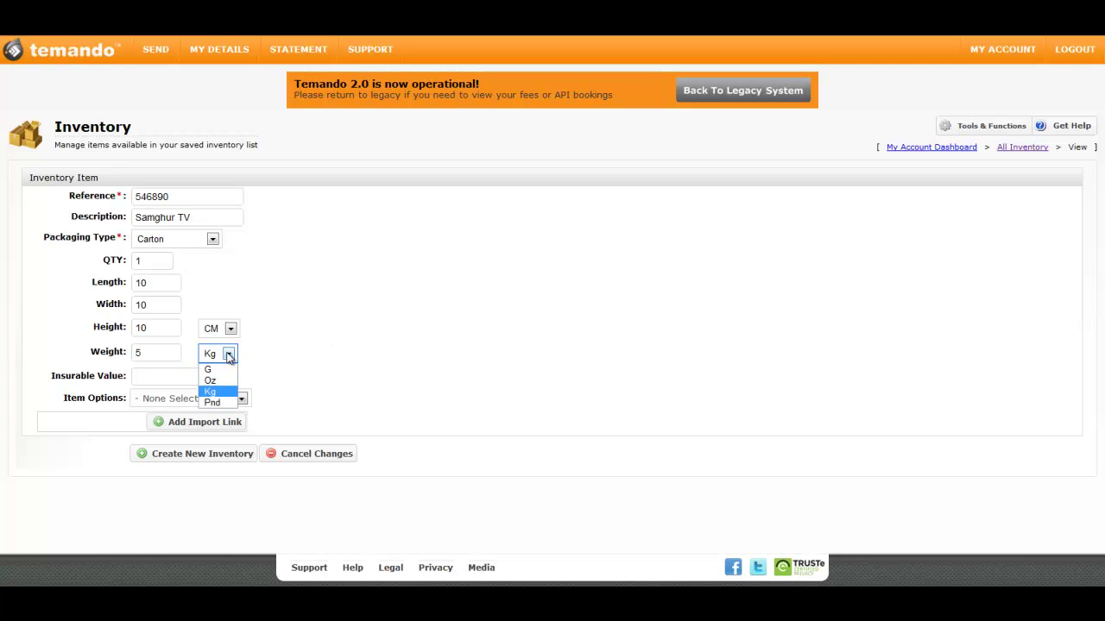
{"action": "left_click", "coordinate": [277, 366]}
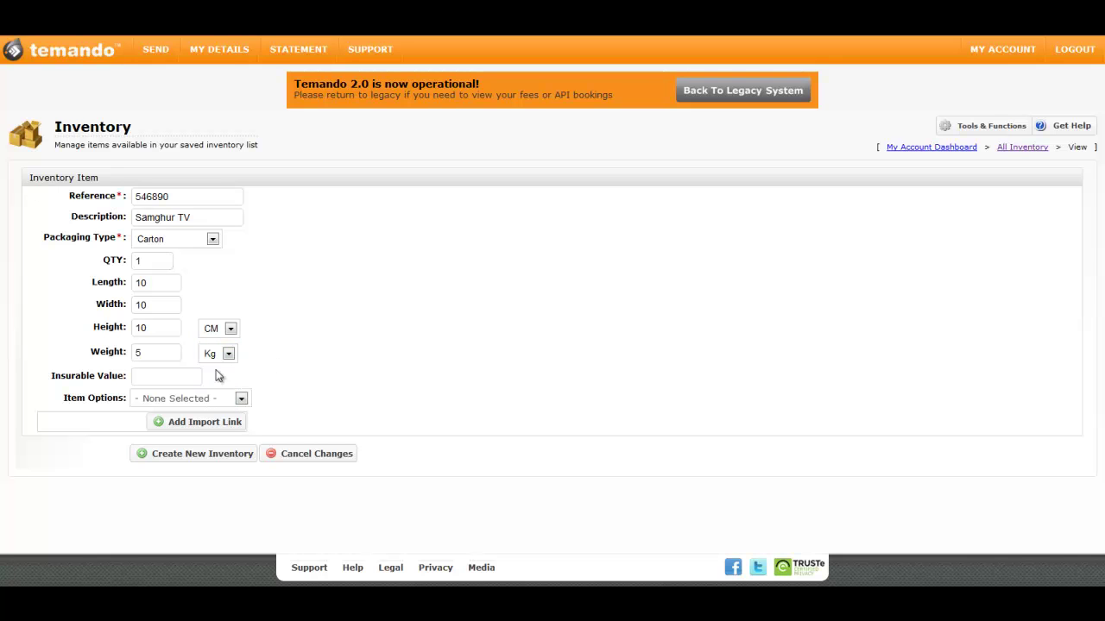
{"action": "left_click", "coordinate": [176, 378]}
{"action": "left_click", "coordinate": [319, 380]}
{"action": "left_click", "coordinate": [223, 464]}
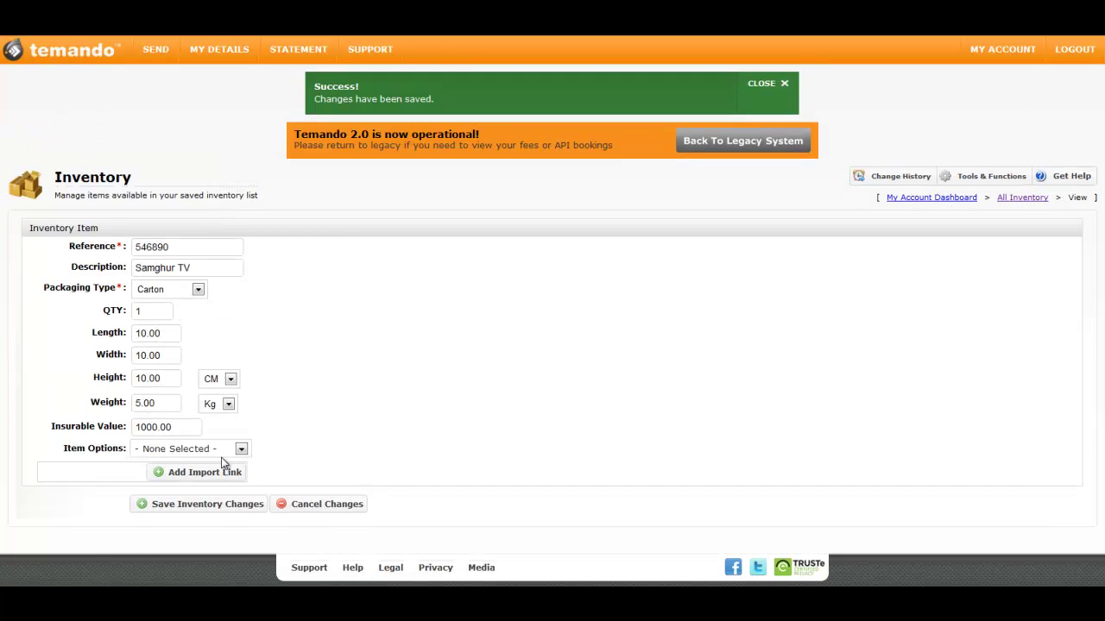
Close the changes-saved banner and go to the All Inventory list
{"action": "left_click", "coordinate": [786, 87]}
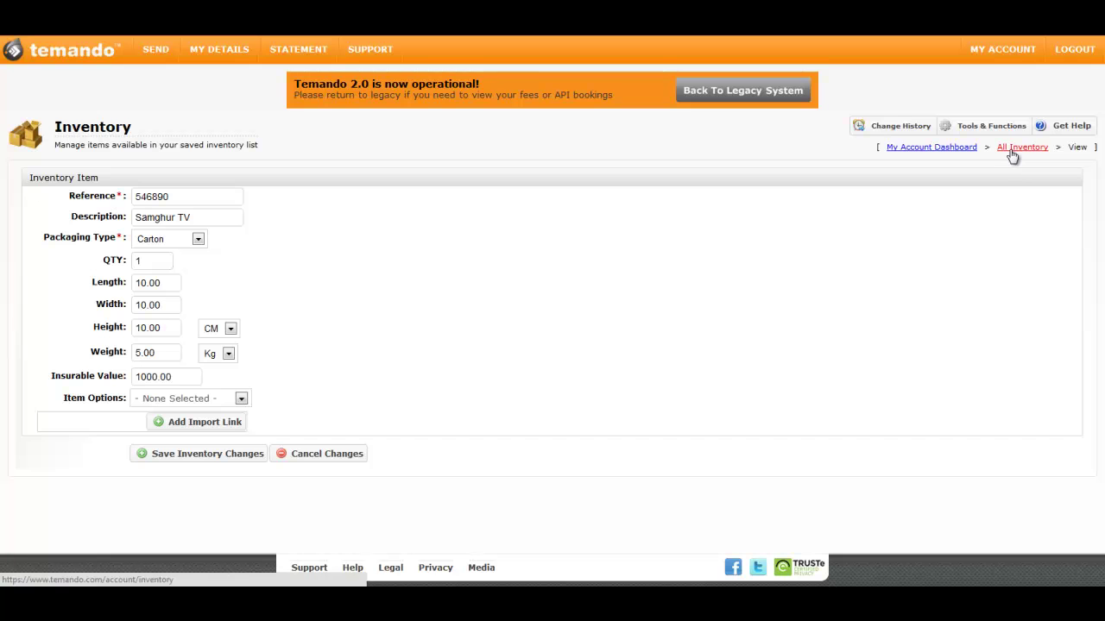
{"action": "left_click", "coordinate": [1013, 149]}
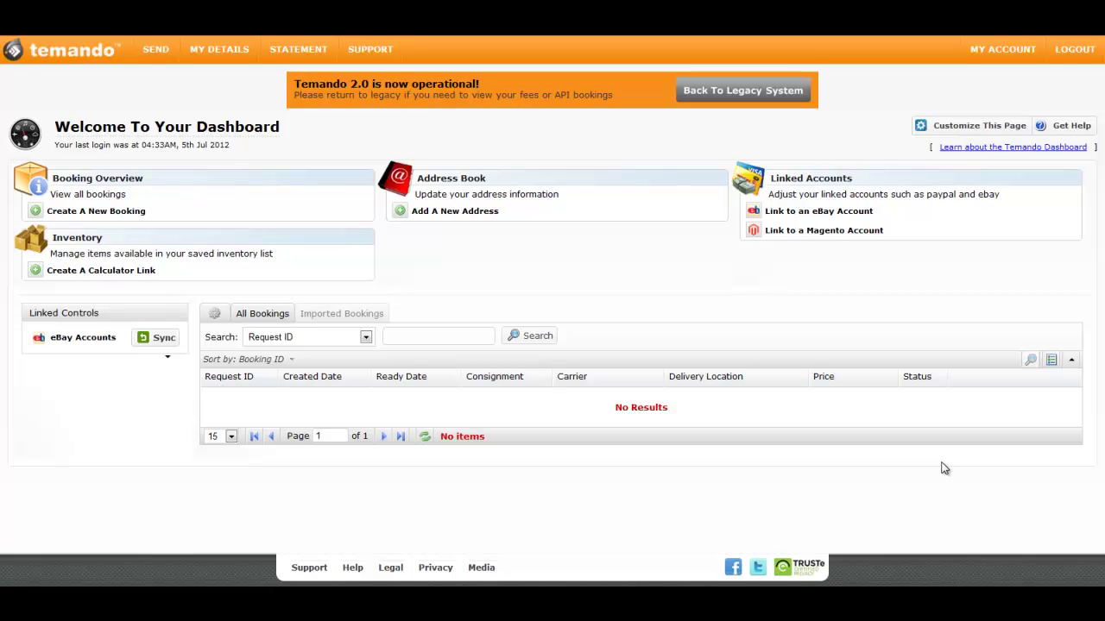
Create a calculator link from the Samghur TV item's More options in the inventory list
{"action": "left_click", "coordinate": [126, 271]}
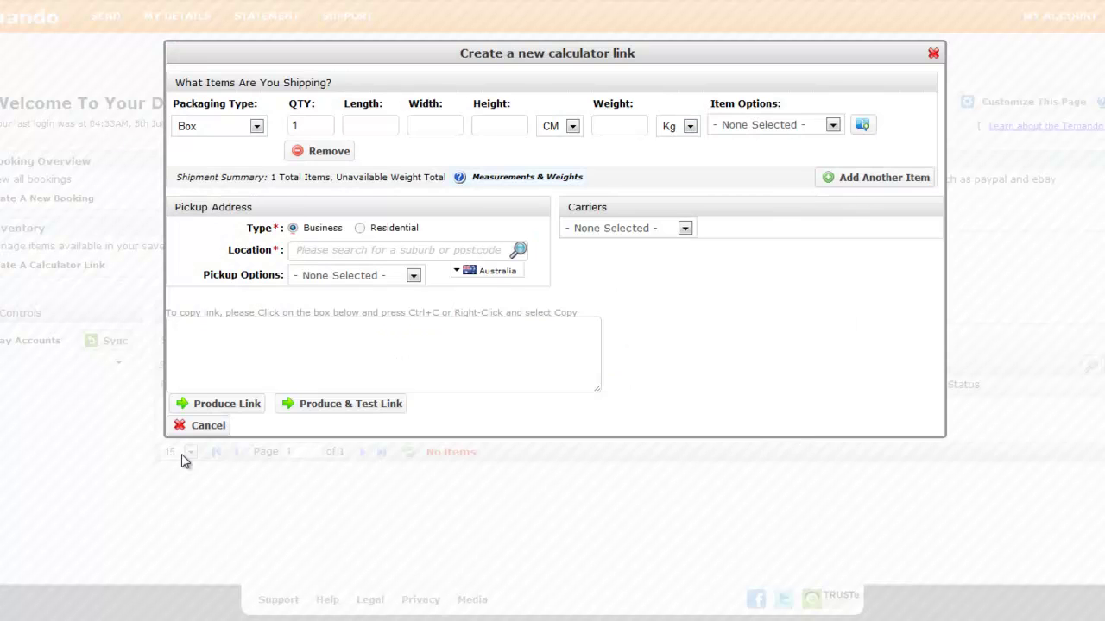
{"action": "left_click", "coordinate": [188, 428]}
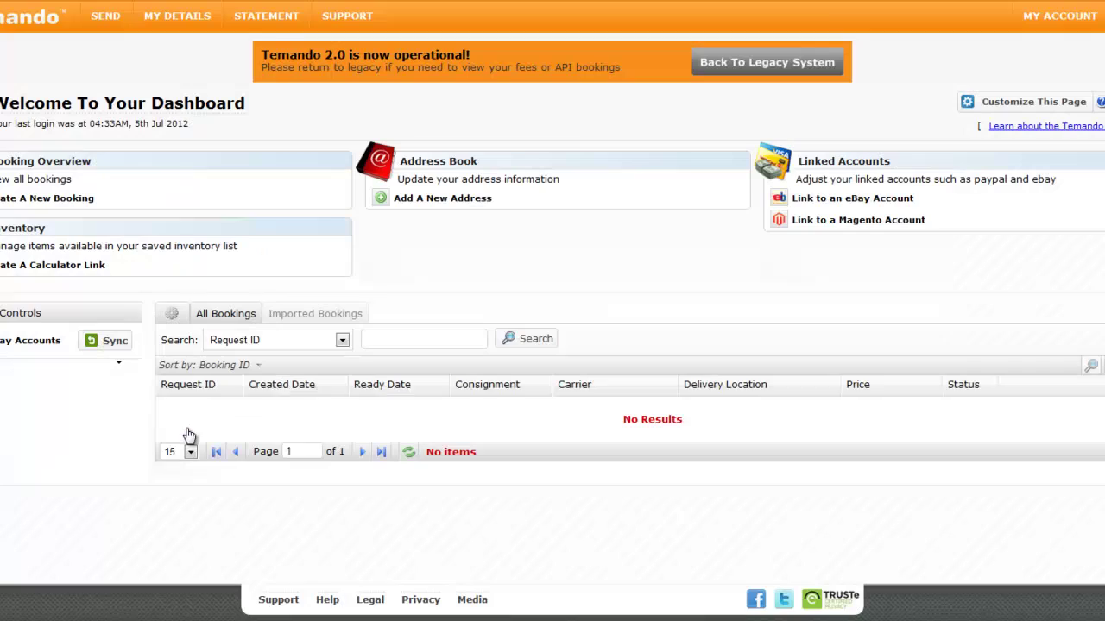
{"action": "left_click", "coordinate": [5, 234]}
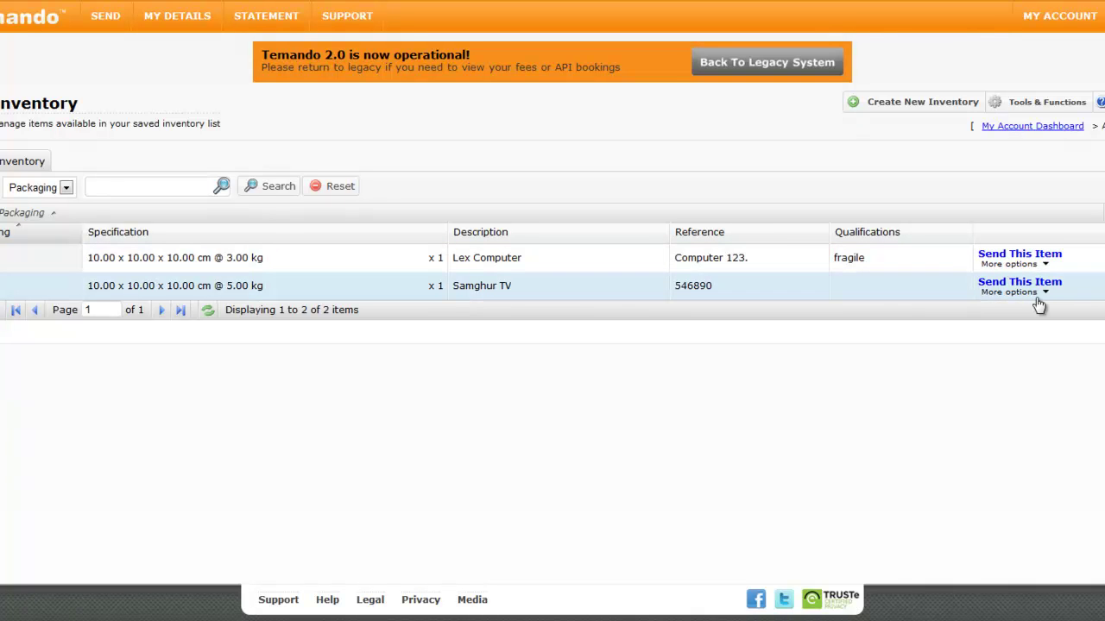
{"action": "left_click", "coordinate": [1009, 294]}
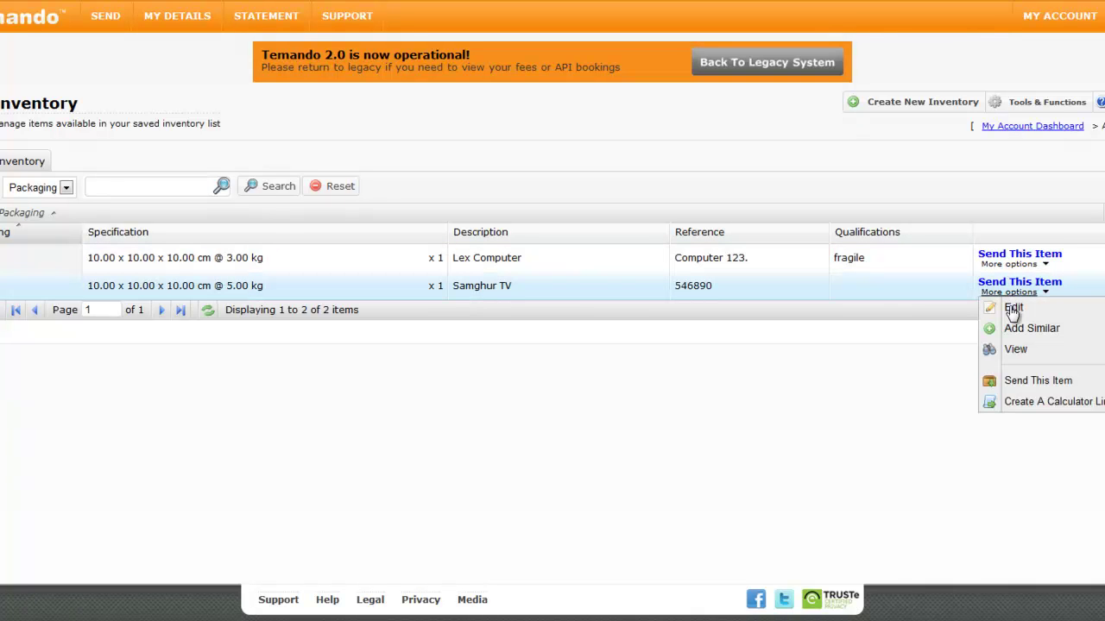
{"action": "left_click", "coordinate": [1035, 401]}
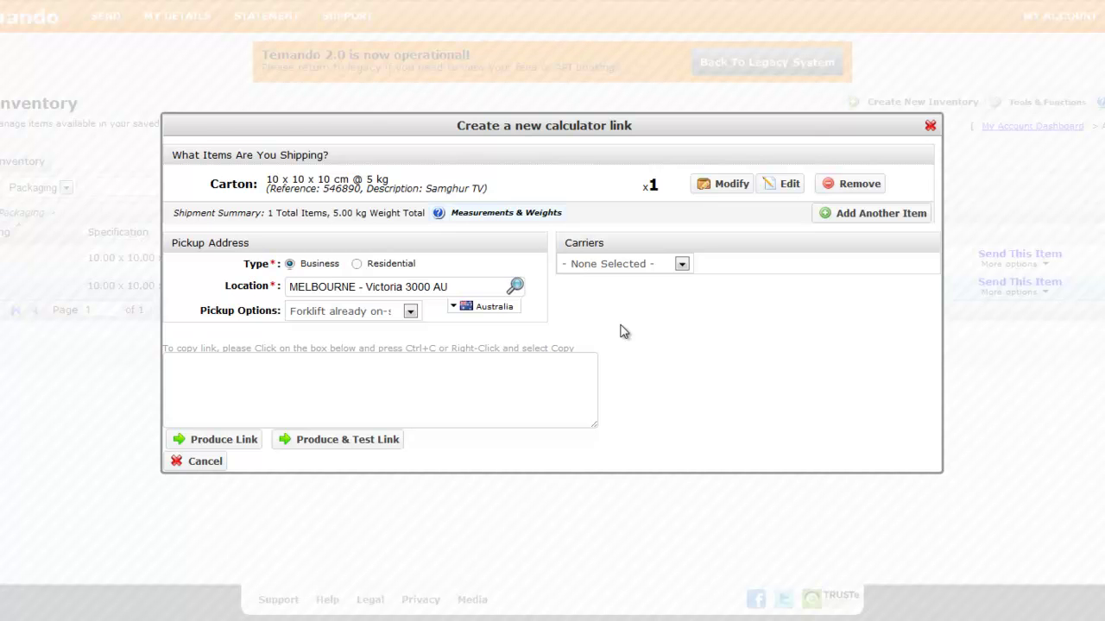
Test the calculator with destination ELIZABETH BAY NSW 2011 and review the carrier quotes
{"action": "left_click", "coordinate": [296, 444]}
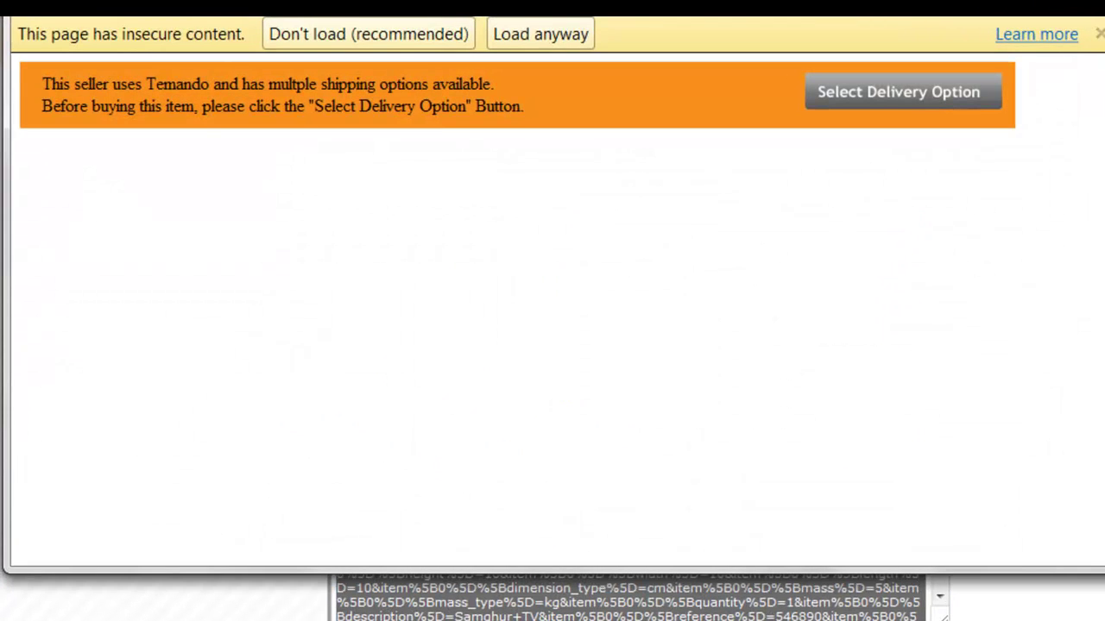
{"action": "left_click", "coordinate": [918, 107]}
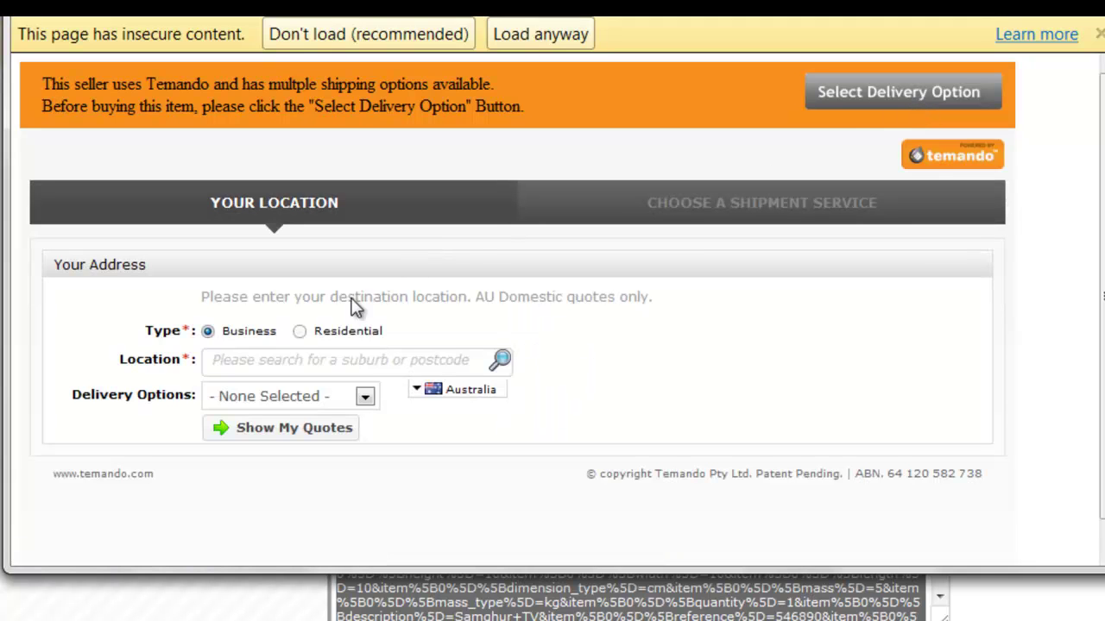
{"action": "left_click", "coordinate": [310, 361]}
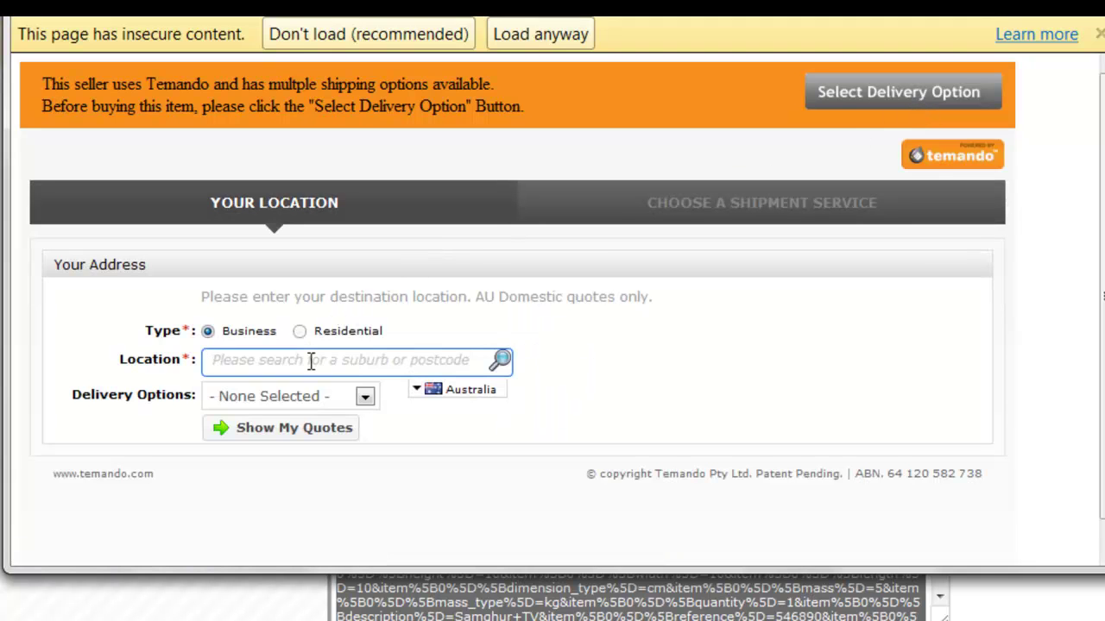
{"action": "type", "text": "2011"}
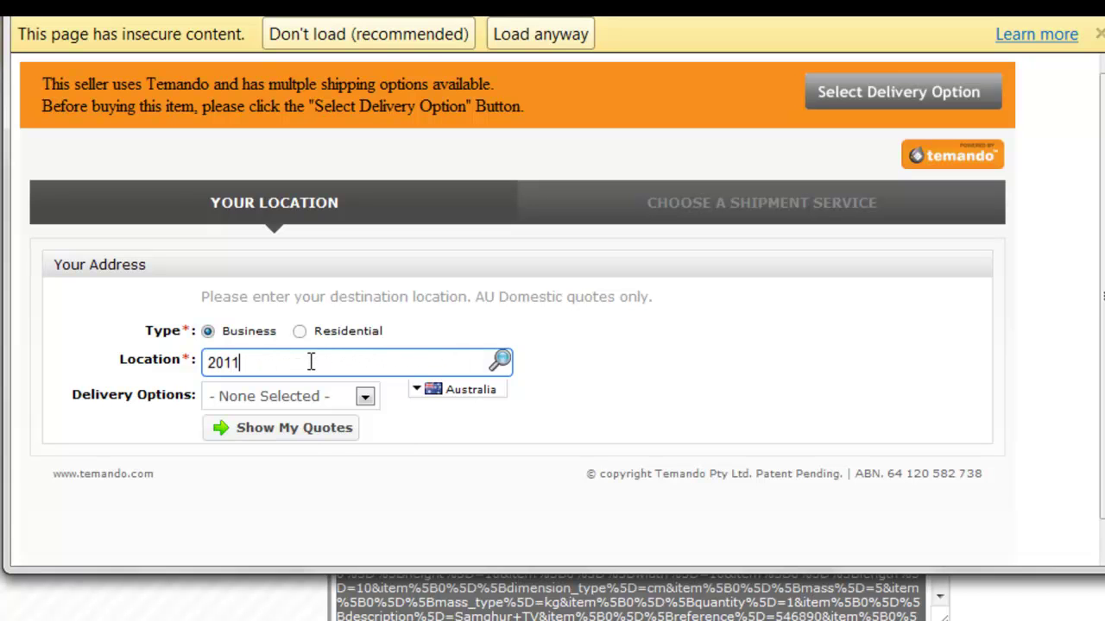
{"action": "left_click", "coordinate": [307, 386]}
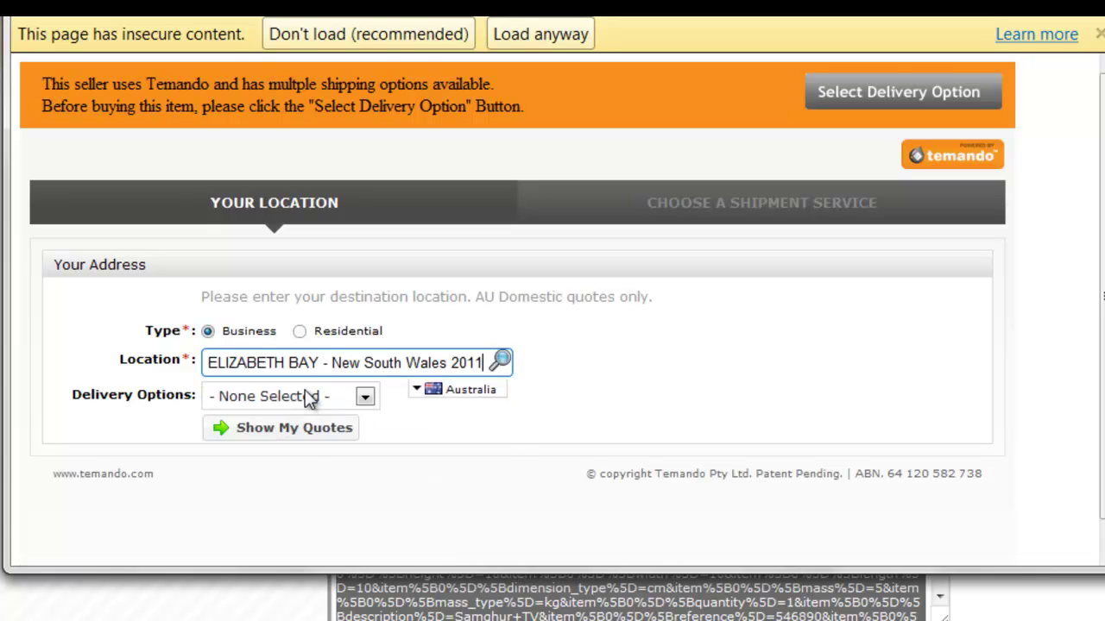
{"action": "left_click", "coordinate": [247, 438]}
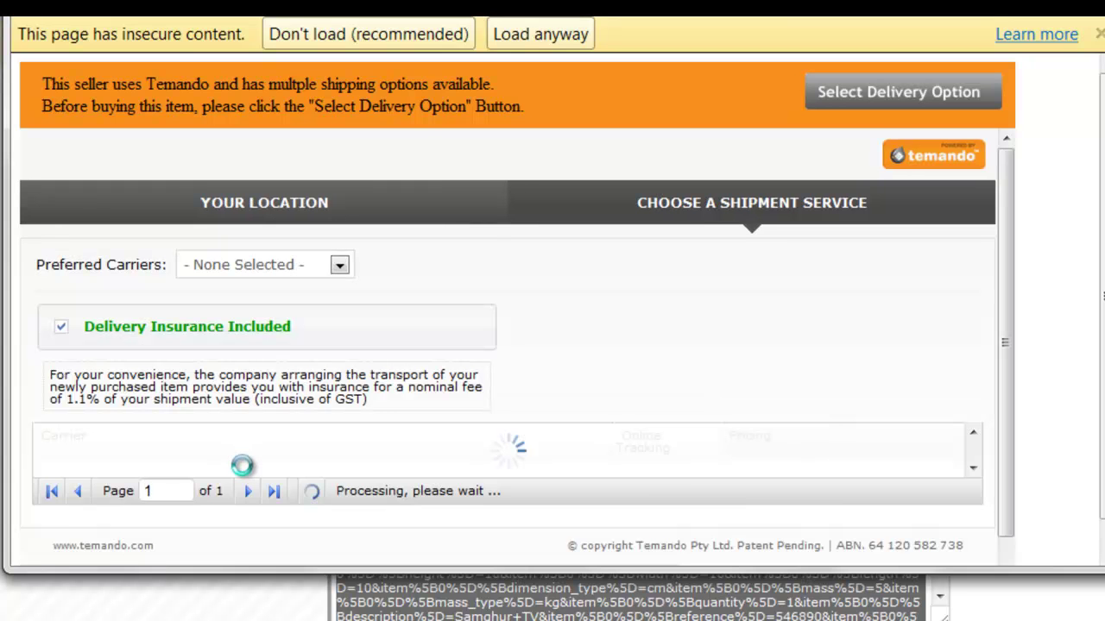
{"action": "scroll", "coordinate": [1089, 326], "scroll_direction": "down", "scroll_amount": 1}
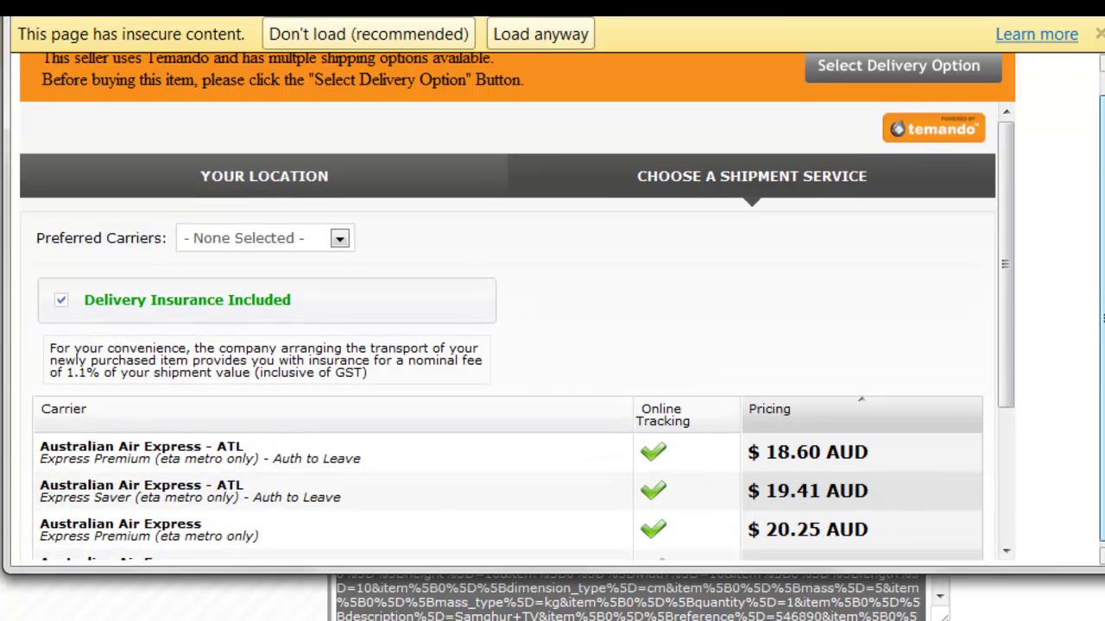
{"action": "left_click_drag", "start_coordinate": [1006, 370], "coordinate": [992, 498]}
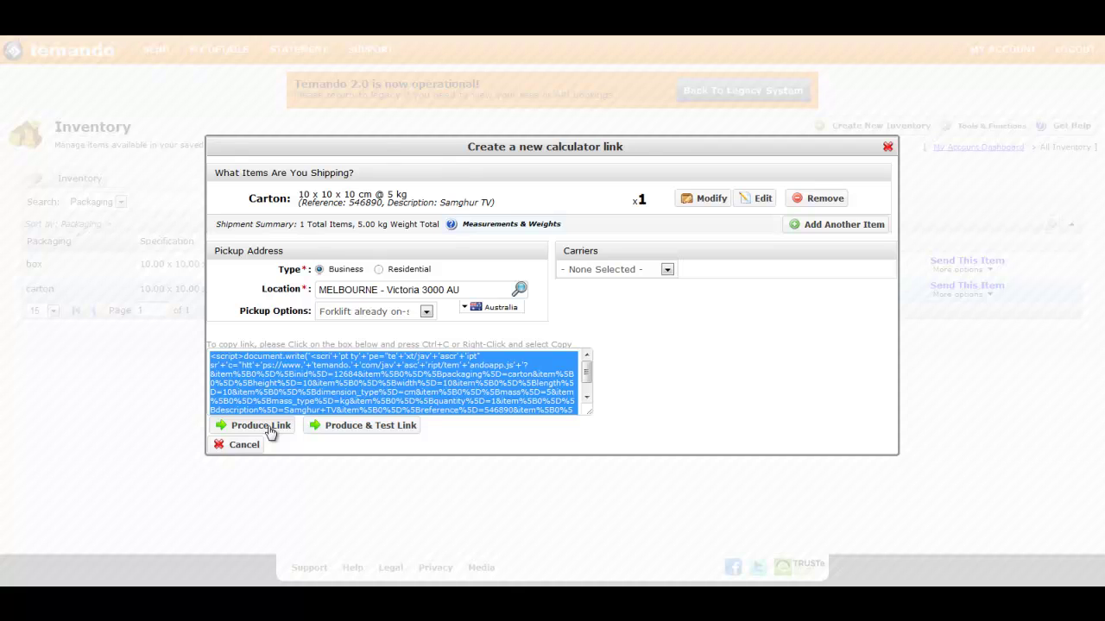
Produce the calculator link and copy its generated script code
{"action": "left_click", "coordinate": [268, 427]}
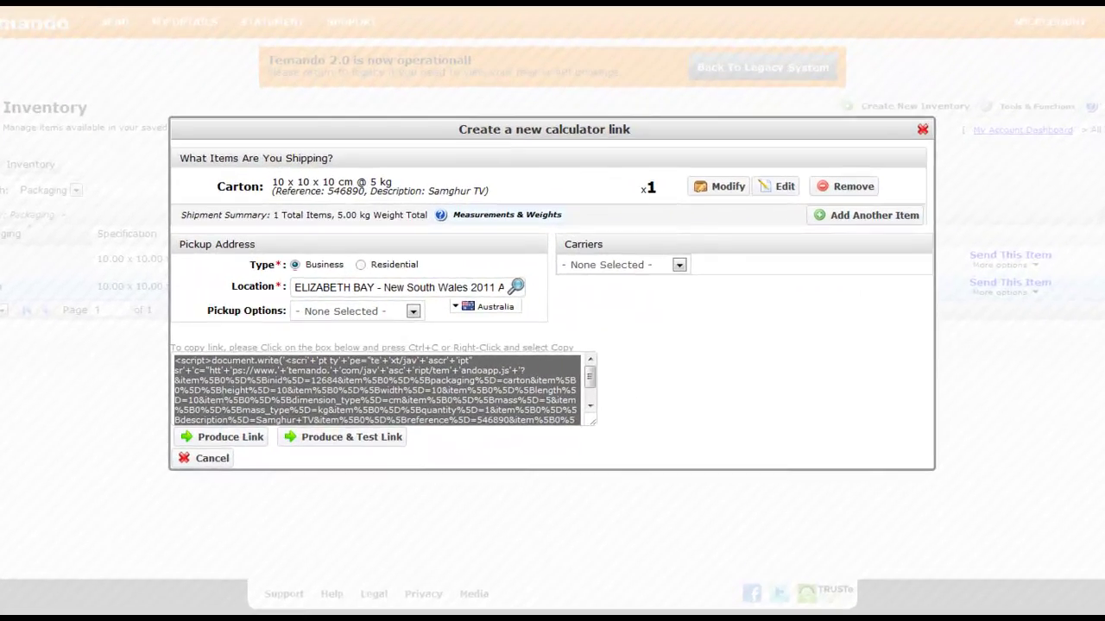
{"action": "left_click", "coordinate": [268, 398]}
{"action": "right_click", "coordinate": [268, 398]}
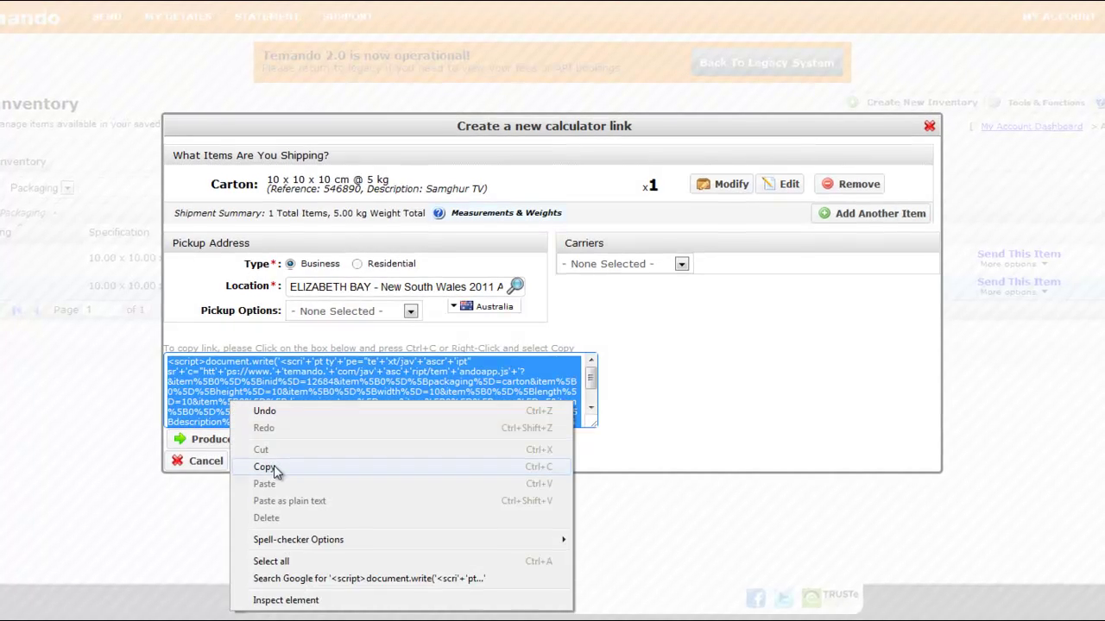
{"action": "left_click", "coordinate": [268, 467]}
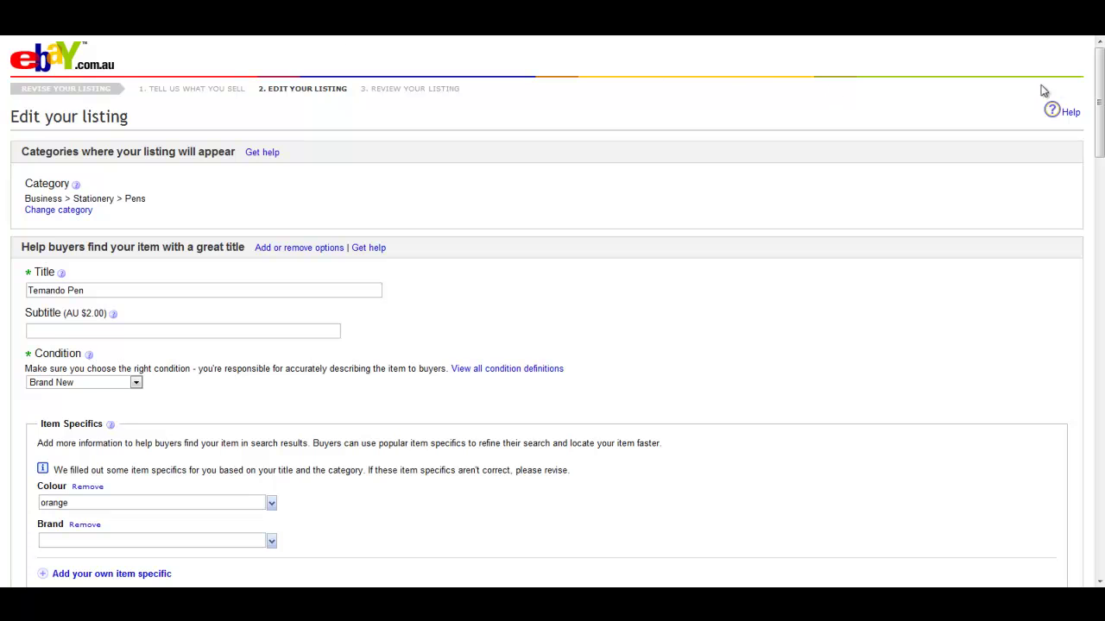
Add 'Shipping Details-' below the eBay item description and paste the Temando calculator script beneath it
{"action": "left_click_drag", "start_coordinate": [1101, 93], "coordinate": [1095, 222]}
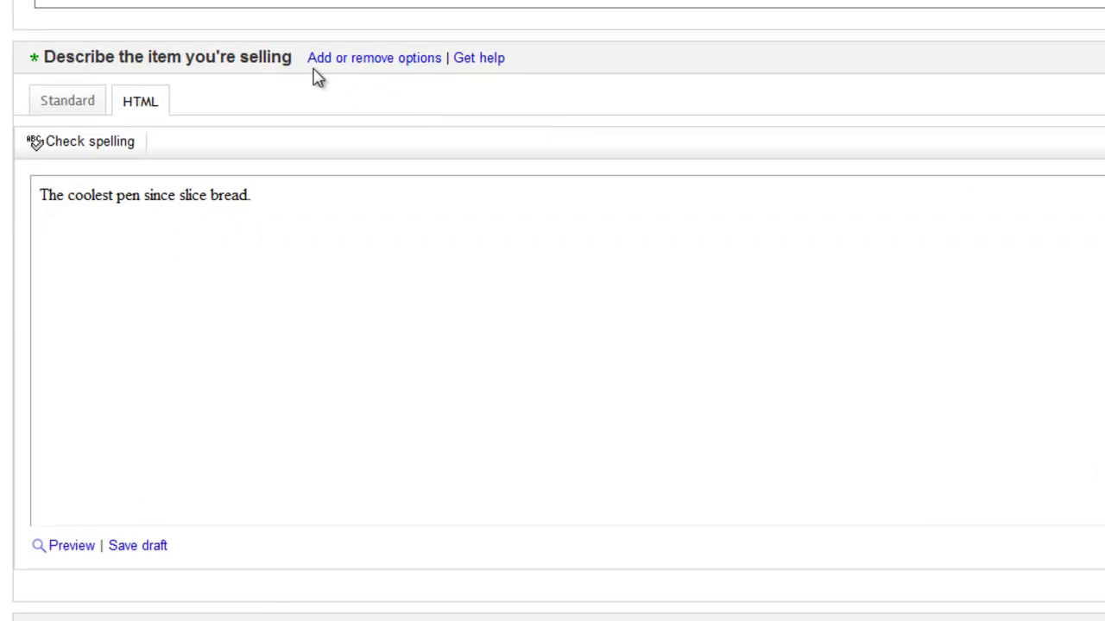
{"action": "left_click_drag", "start_coordinate": [294, 62], "coordinate": [30, 72]}
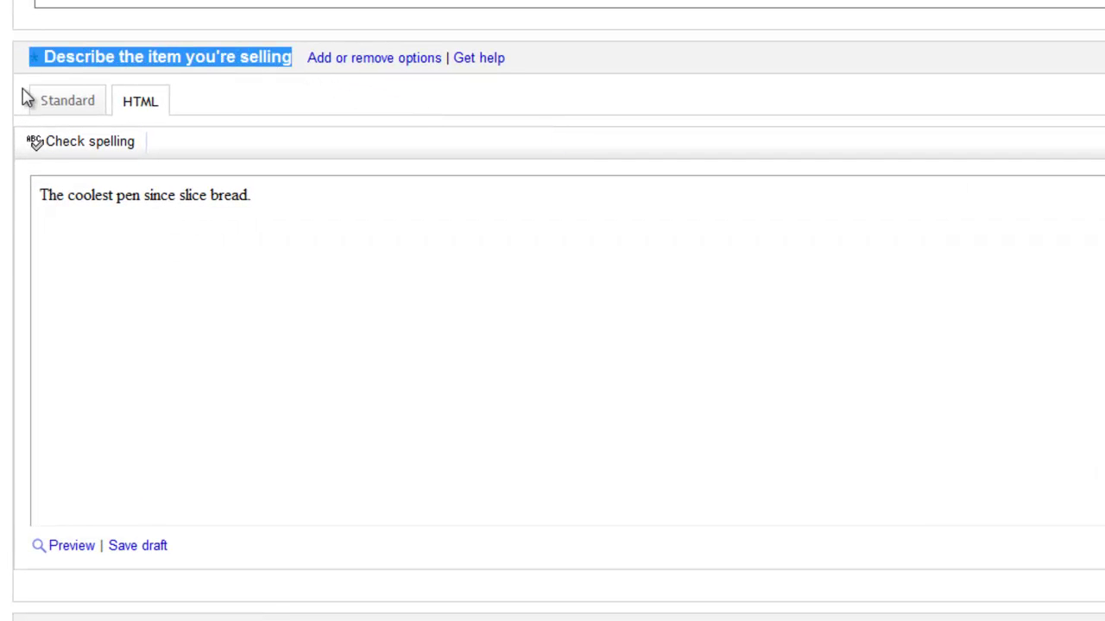
{"action": "left_click", "coordinate": [70, 229]}
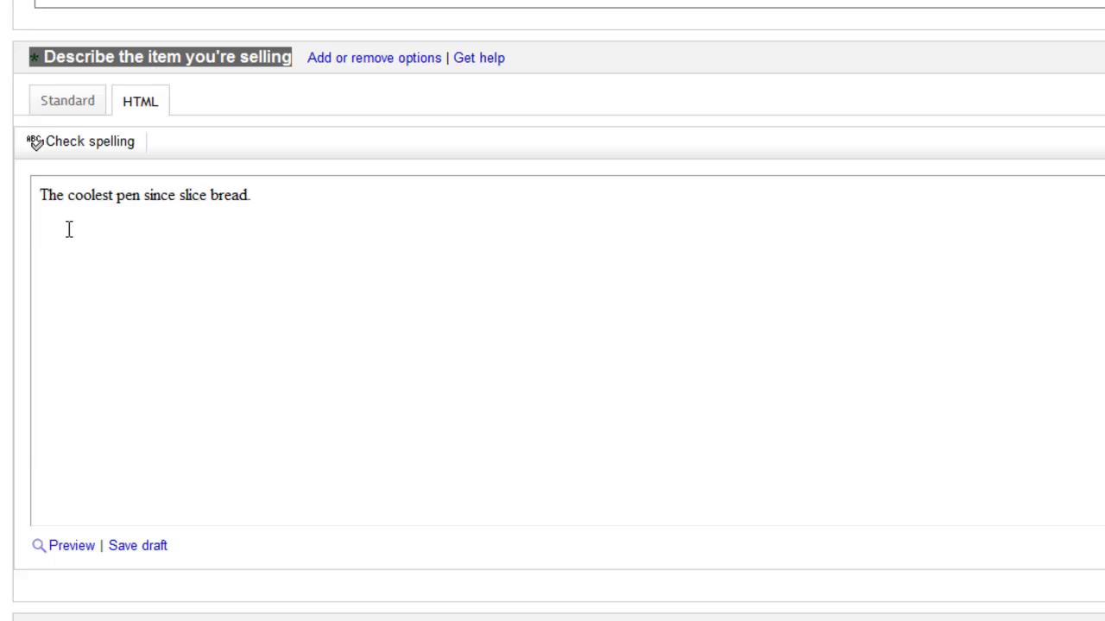
{"action": "type", "text": "Shipping Details-"}
{"action": "right_click", "coordinate": [75, 289]}
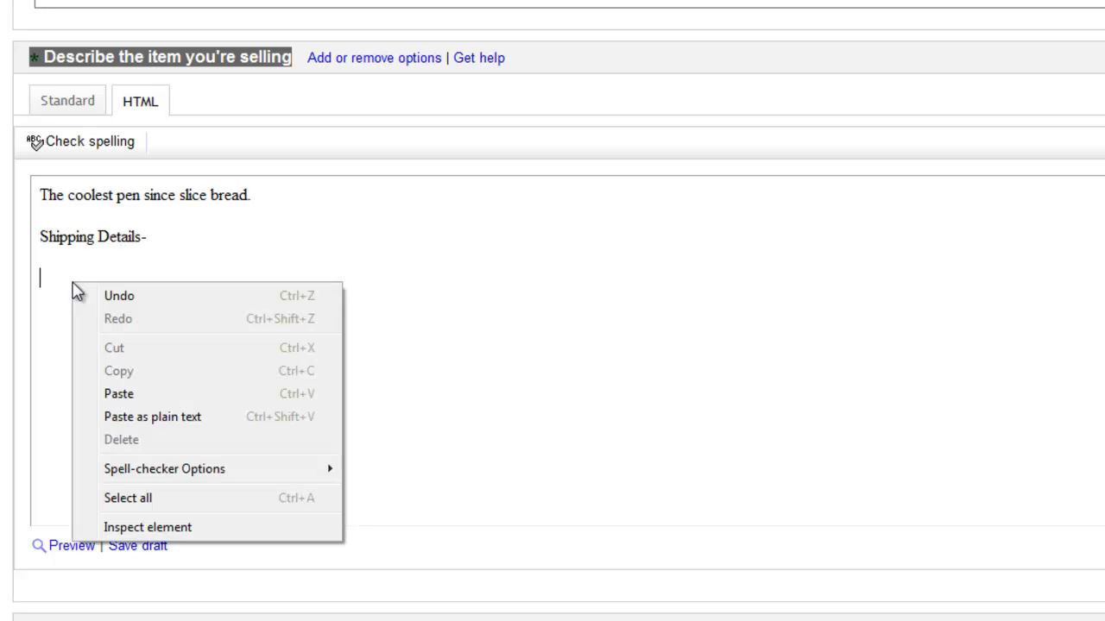
{"action": "left_click", "coordinate": [115, 389]}
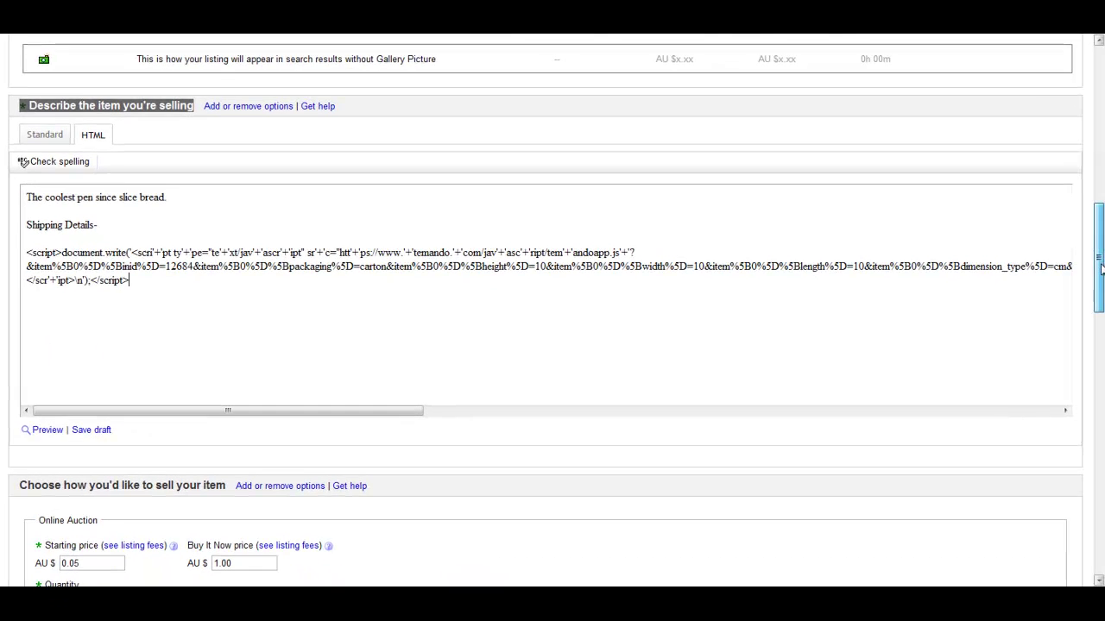
{"action": "left_click_drag", "start_coordinate": [1100, 269], "coordinate": [1098, 460]}
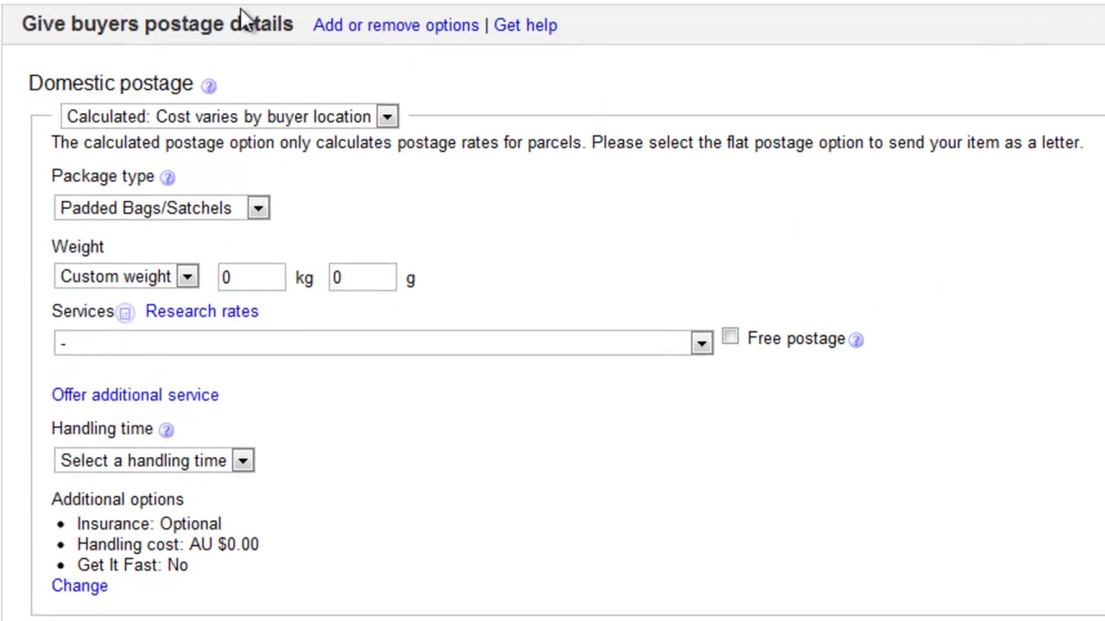
Set the domestic postage type to Freight: Large and bulky items for the Temando Pen listing
{"action": "left_click_drag", "start_coordinate": [294, 26], "coordinate": [7, 21]}
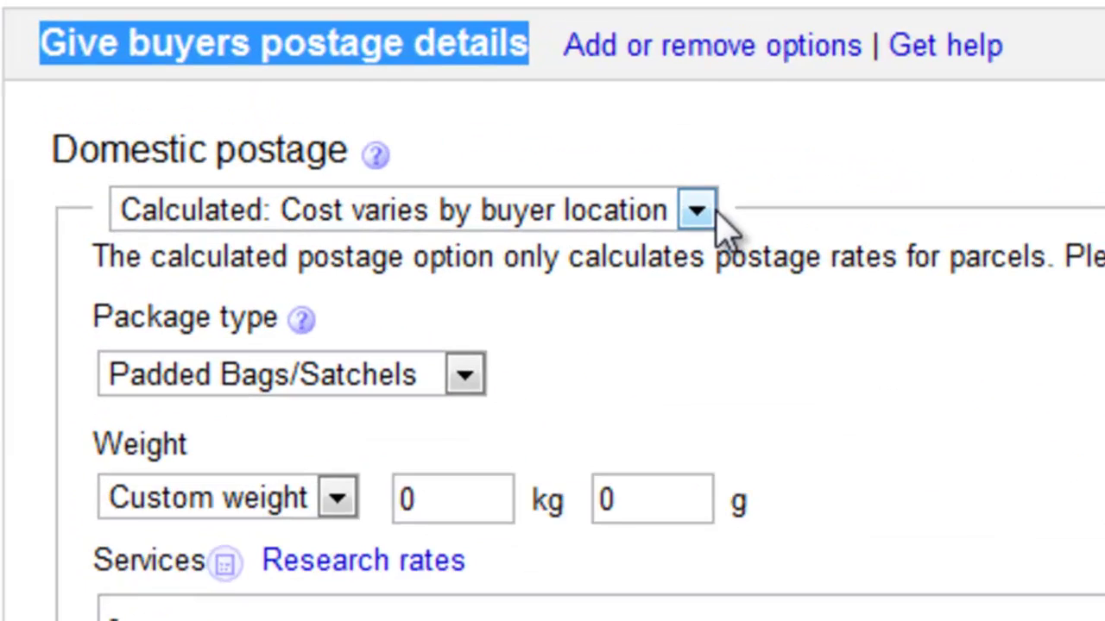
{"action": "left_click", "coordinate": [714, 212]}
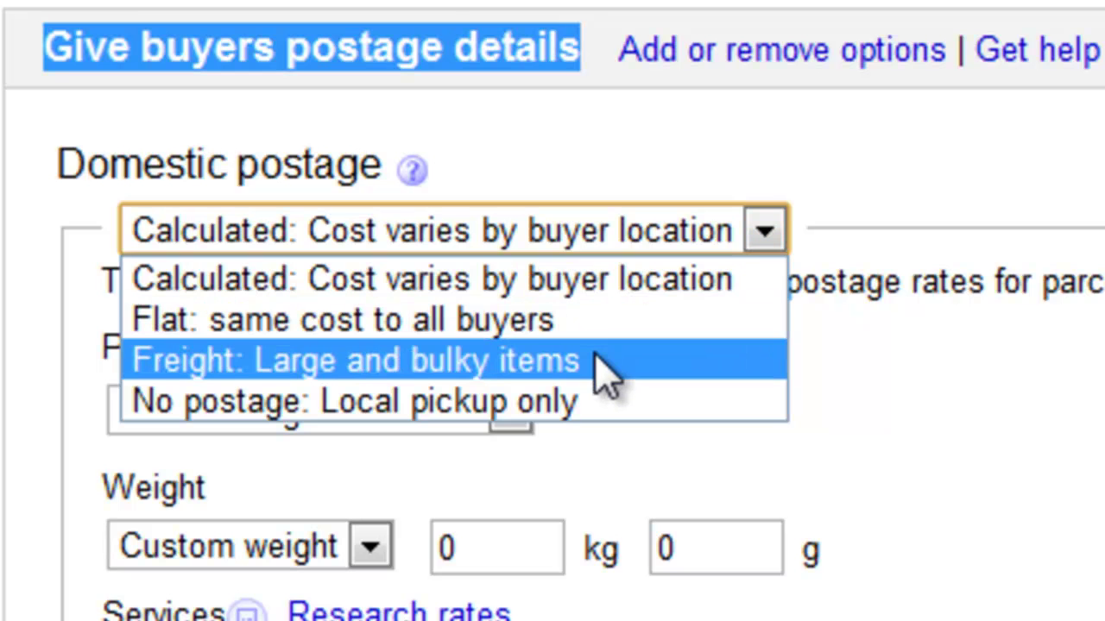
{"action": "left_click", "coordinate": [604, 373]}
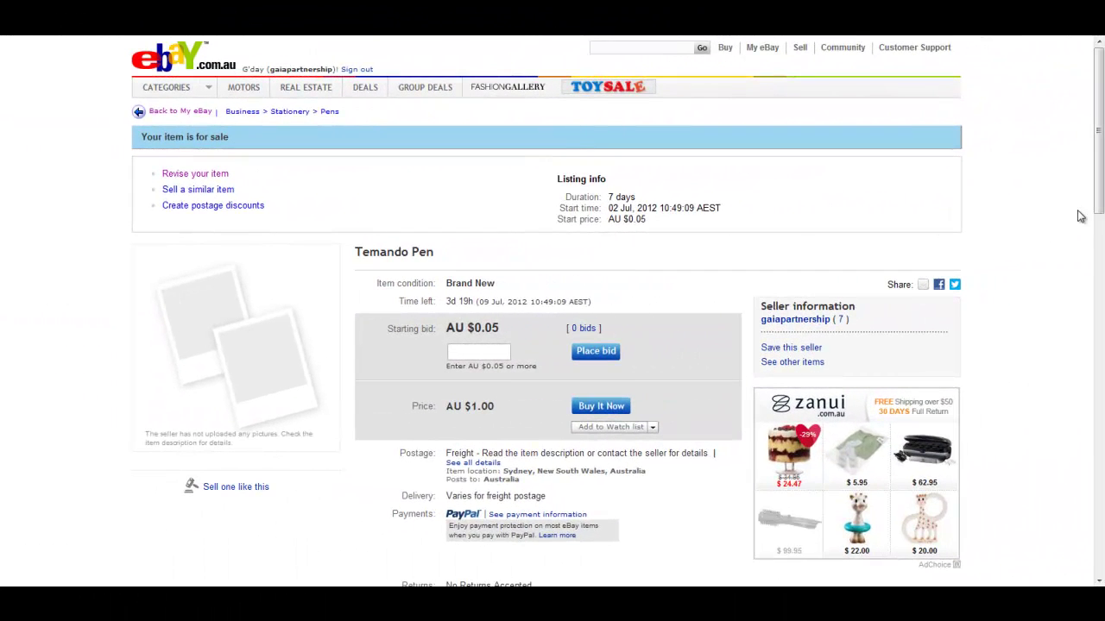
Scroll the live listing down to the Temando shipping notice and highlight its text
{"action": "left_click_drag", "start_coordinate": [1100, 183], "coordinate": [1100, 261]}
{"action": "scroll", "coordinate": [1099, 261], "scroll_direction": "down", "scroll_amount": 3}
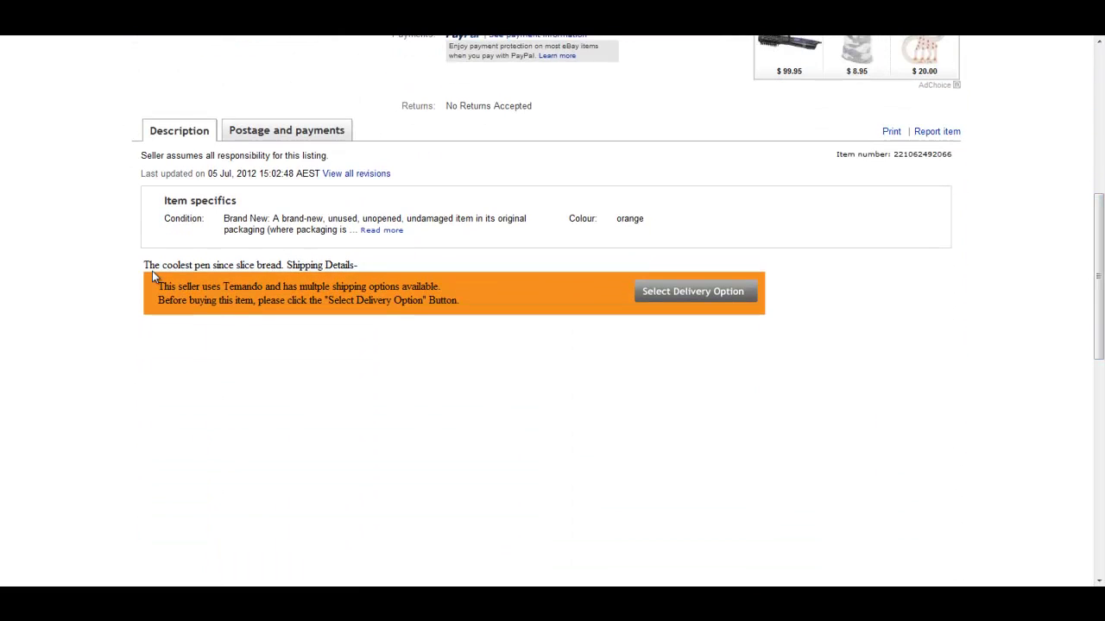
{"action": "left_click_drag", "start_coordinate": [157, 286], "coordinate": [414, 306]}
{"action": "left_click", "coordinate": [414, 314]}
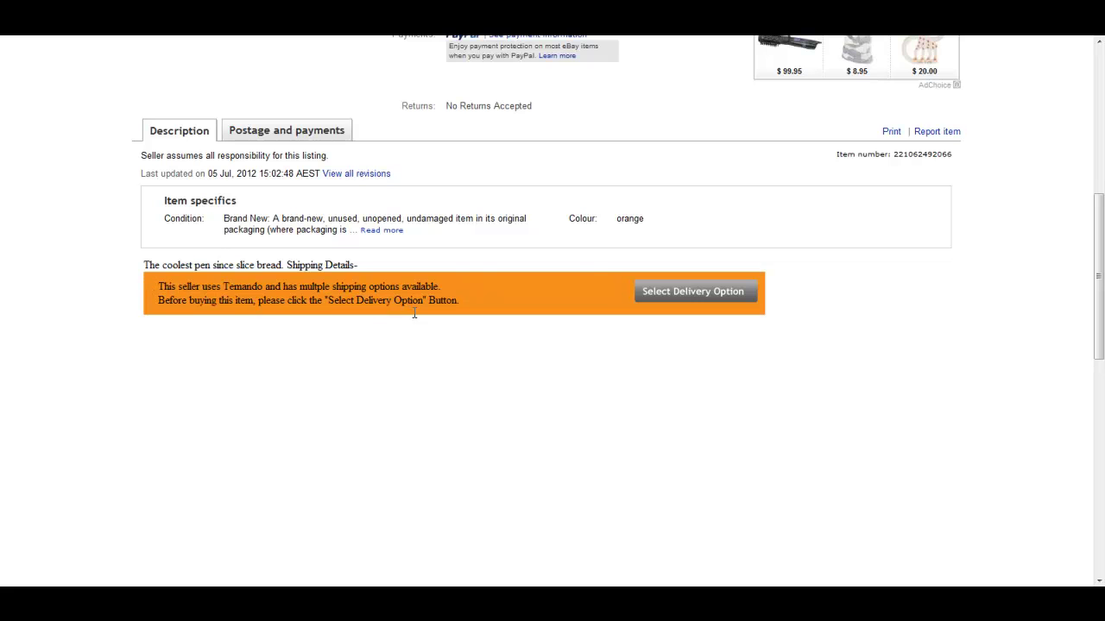
{"action": "triple_click", "coordinate": [458, 301]}
{"action": "left_click", "coordinate": [504, 320]}
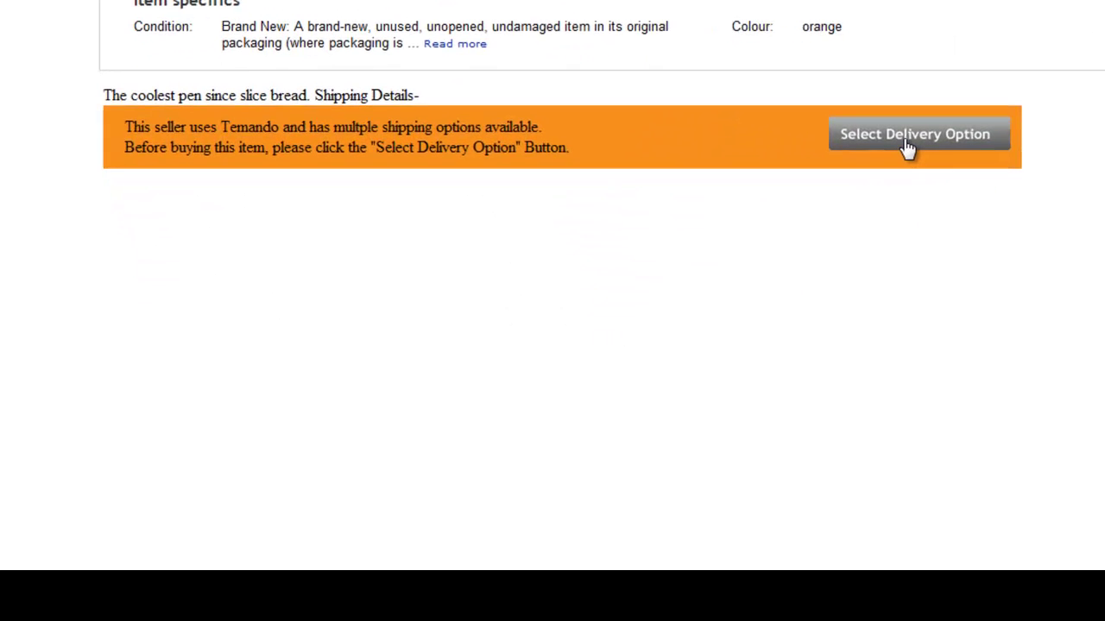
Request delivery quotes for CENTENARY HEIGHTS 4350 and review the 9 carrier quotes from $18.60
{"action": "left_click", "coordinate": [686, 296]}
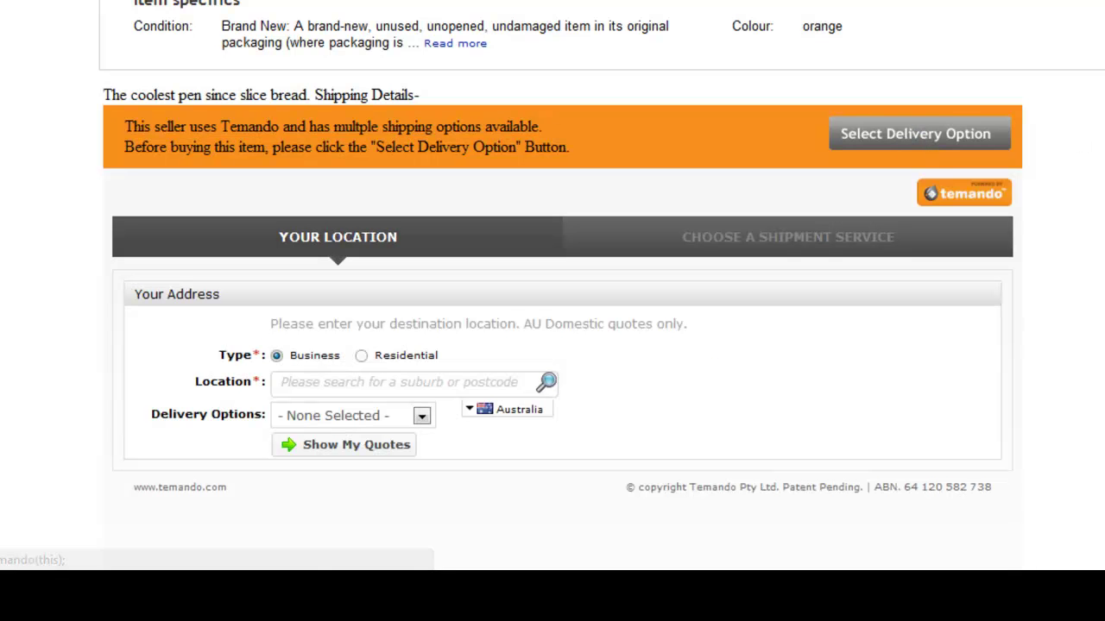
{"action": "scroll", "coordinate": [561, 311], "scroll_direction": "down", "scroll_amount": 3}
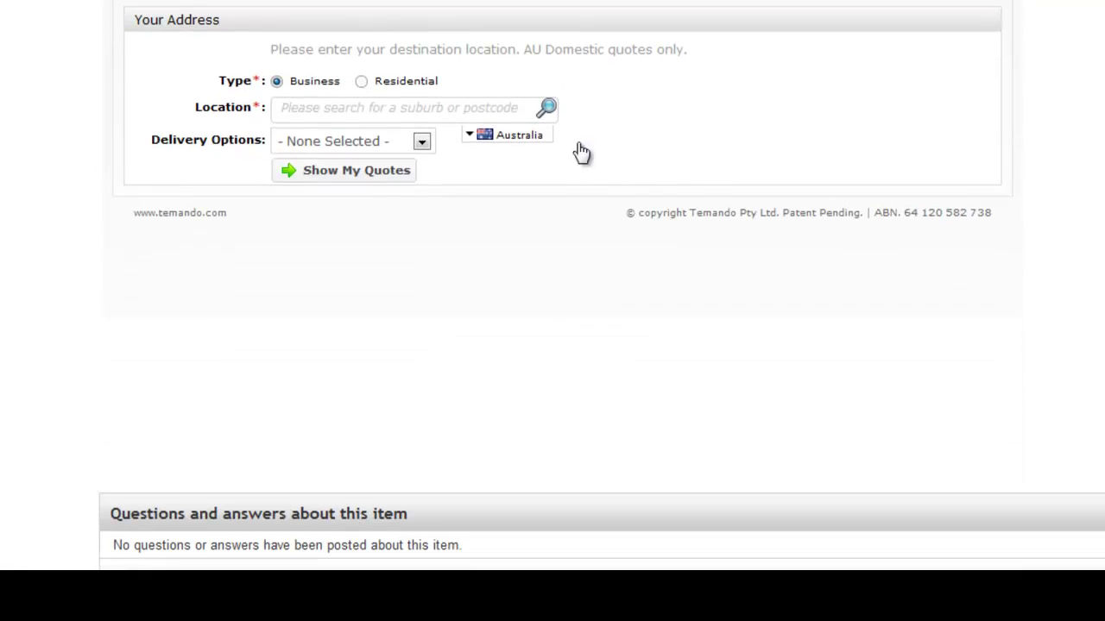
{"action": "left_click", "coordinate": [449, 112]}
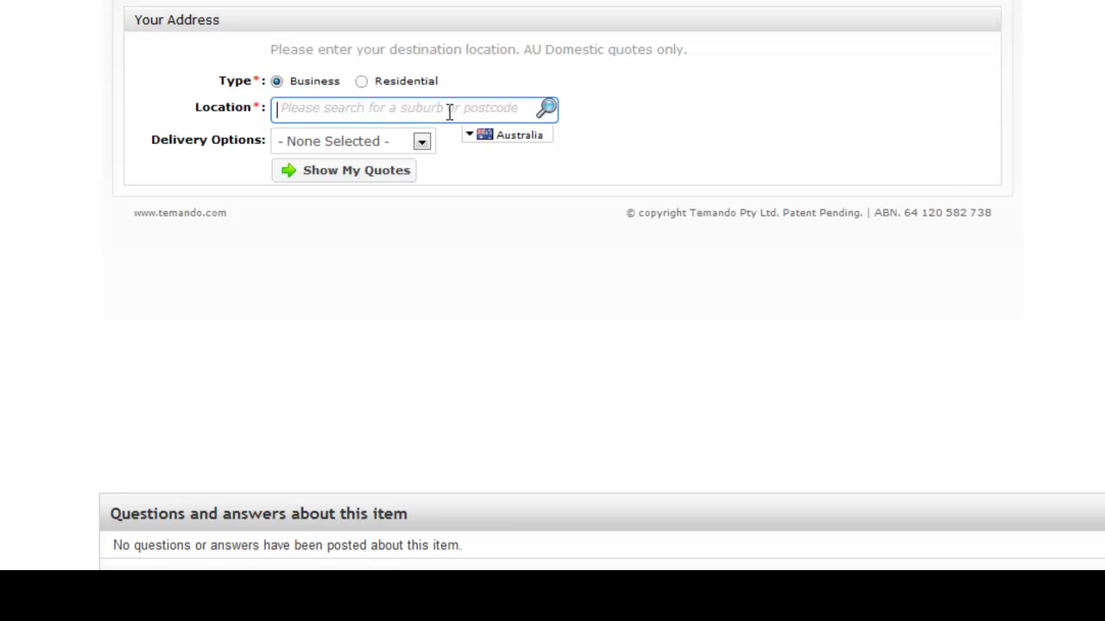
{"action": "type", "text": "4350"}
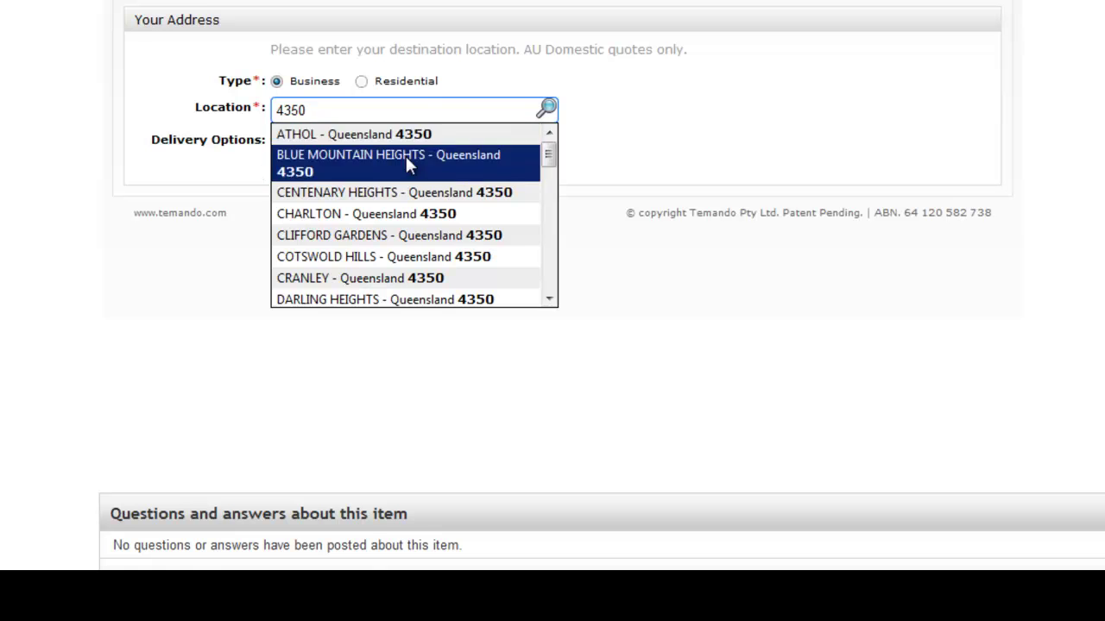
{"action": "left_click", "coordinate": [395, 193]}
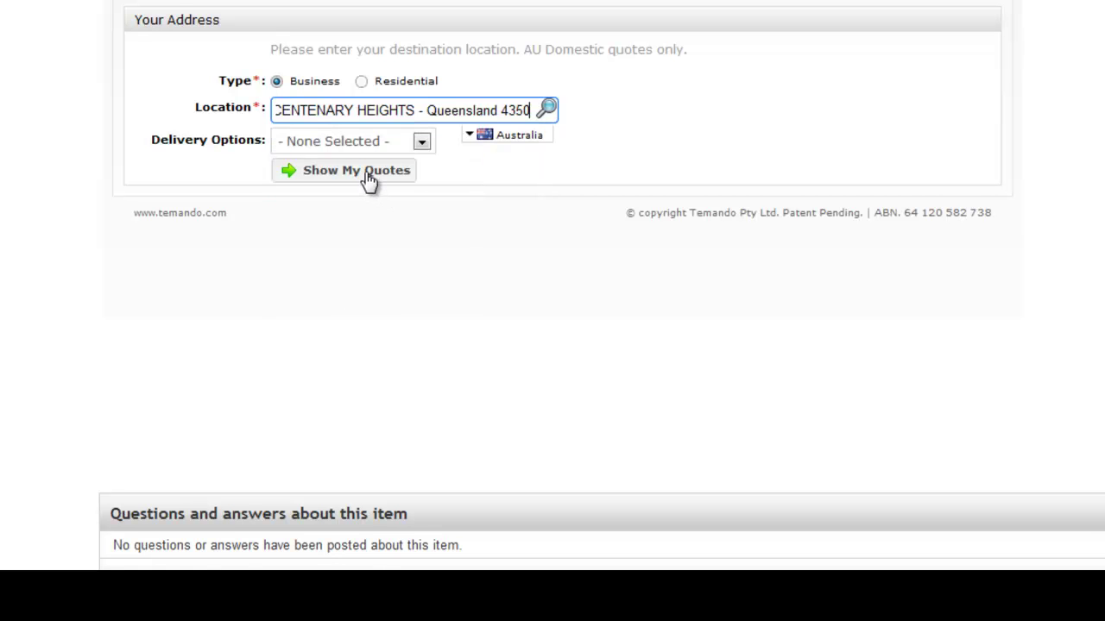
{"action": "left_click", "coordinate": [362, 172]}
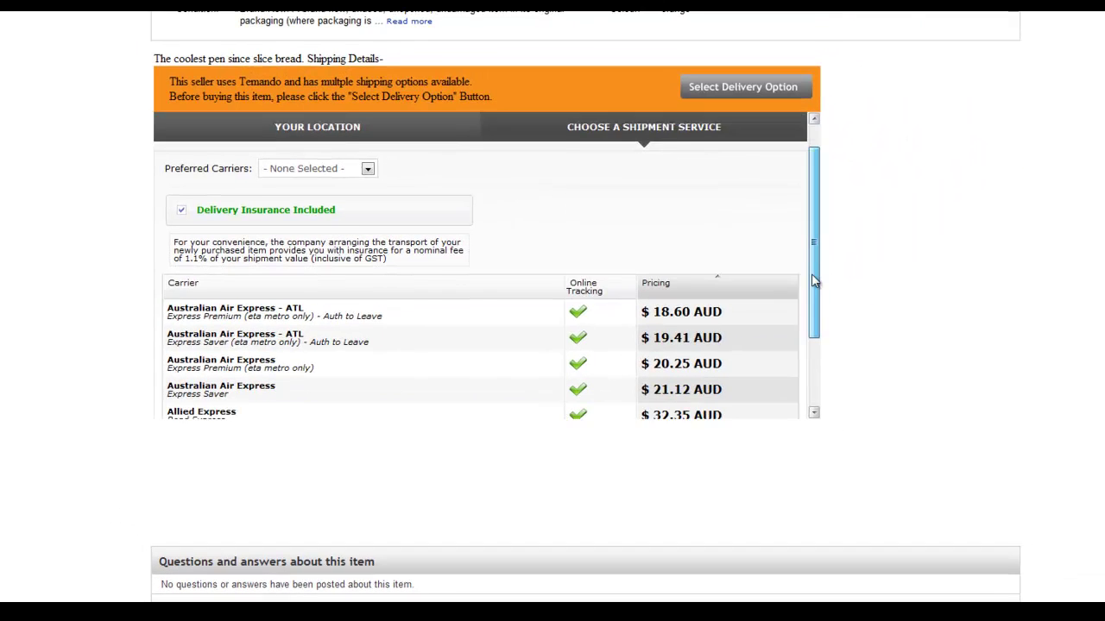
{"action": "left_click_drag", "start_coordinate": [814, 281], "coordinate": [812, 253]}
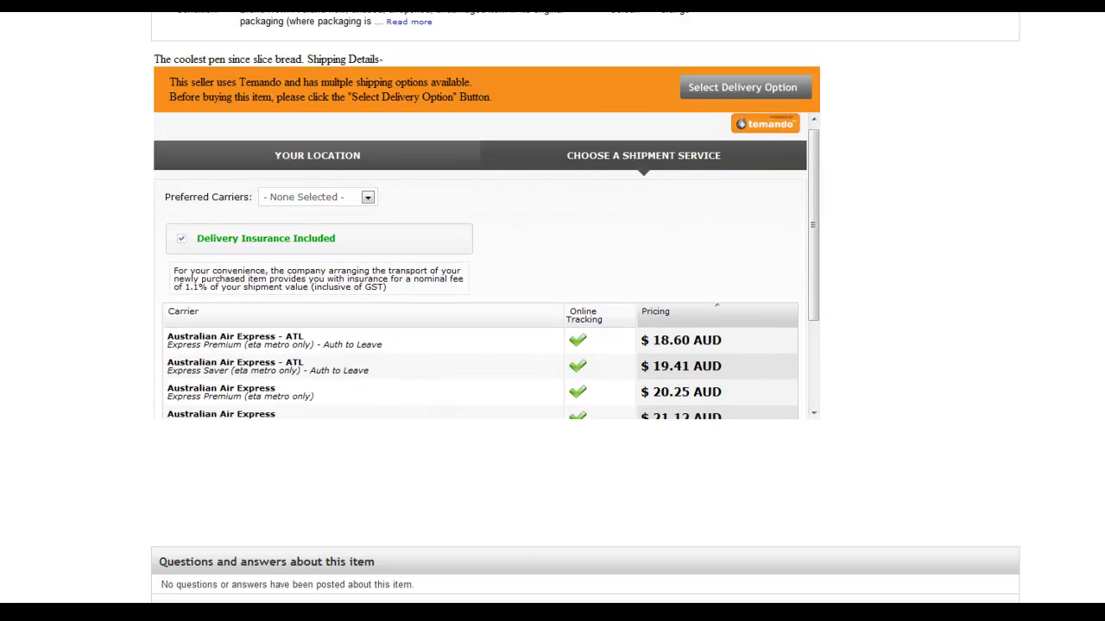